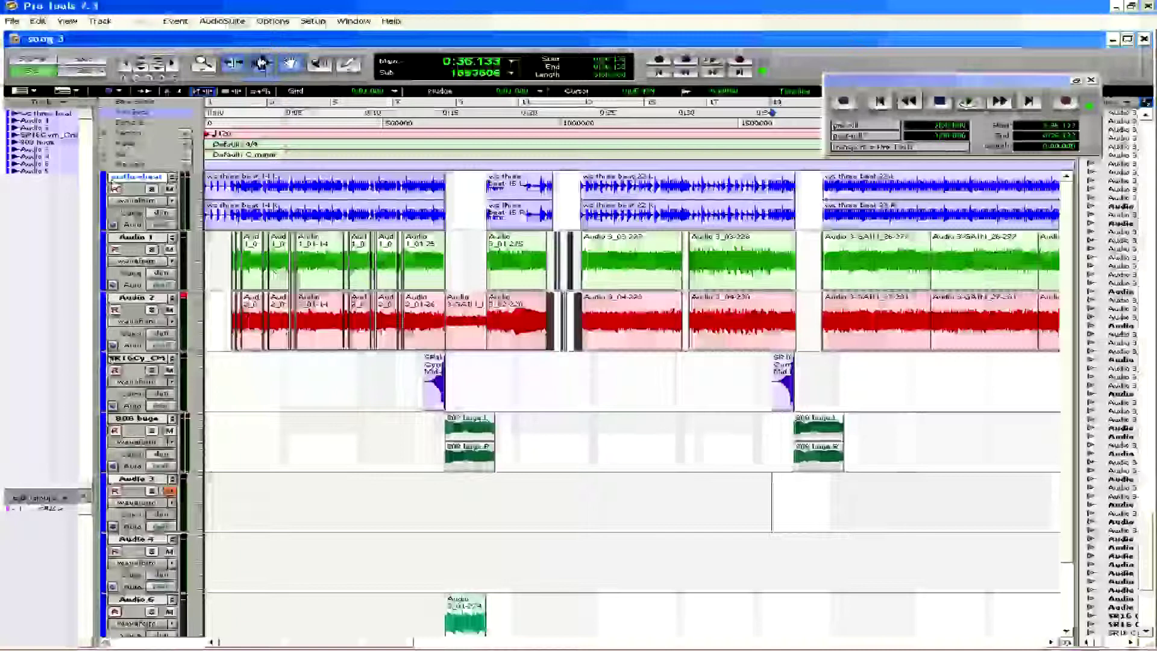
- Toggle record arming on the first track twice, toggle another track button, and open the File menu
{"action": "left_click", "coordinate": [114, 189]}
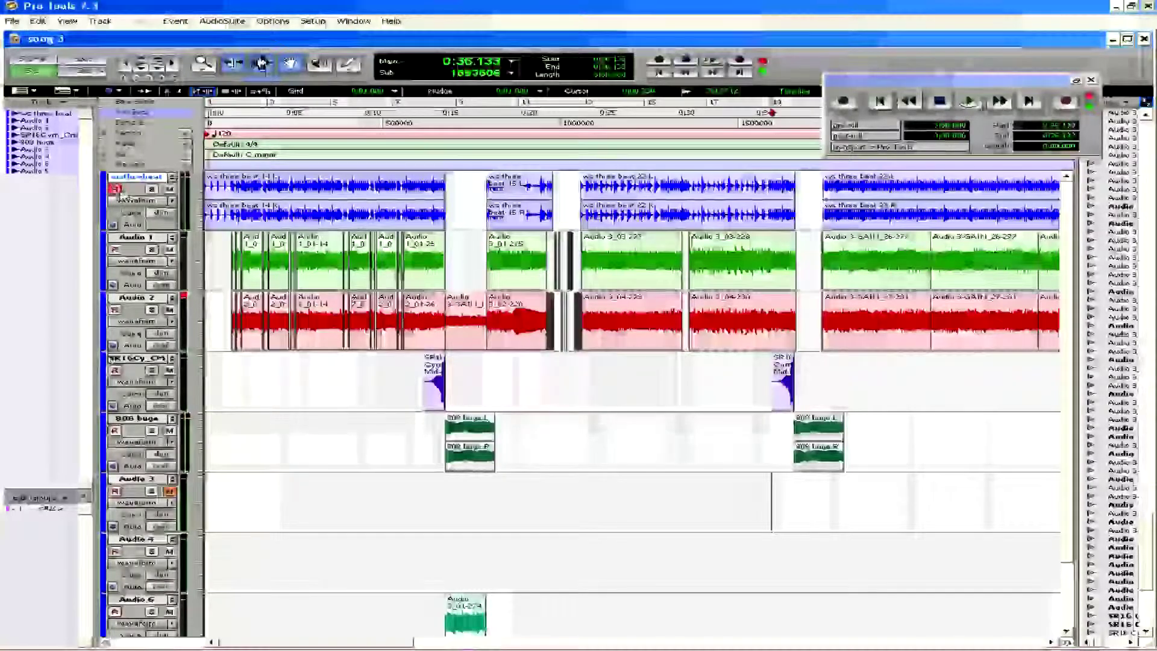
{"action": "left_click", "coordinate": [115, 190]}
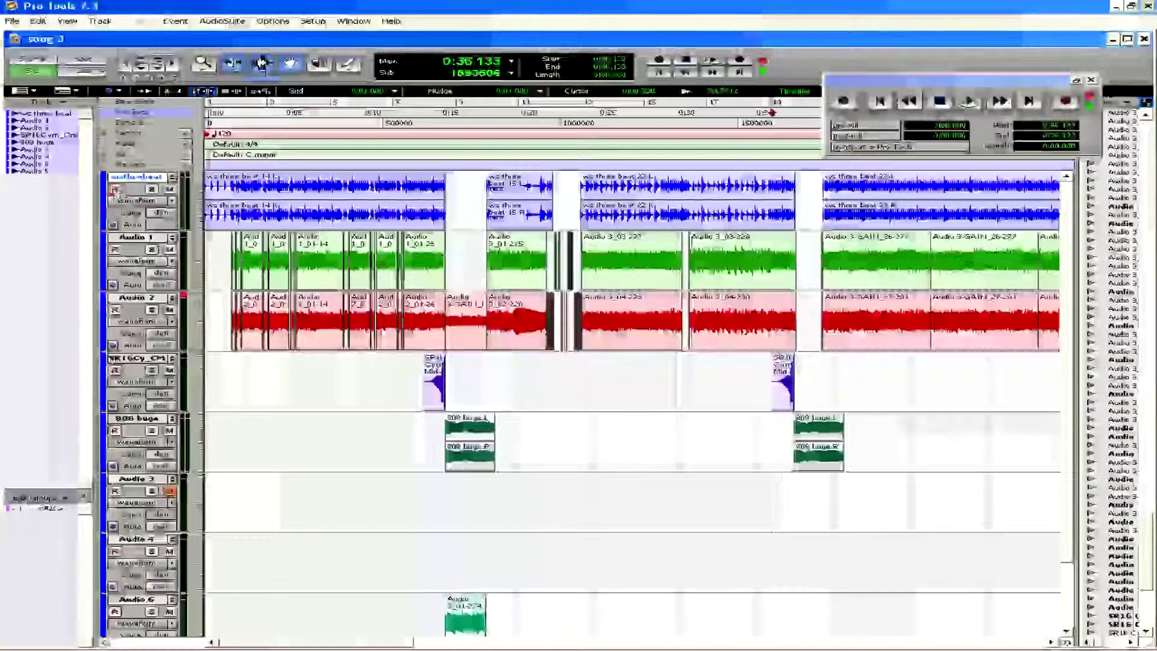
{"action": "left_click", "coordinate": [152, 189]}
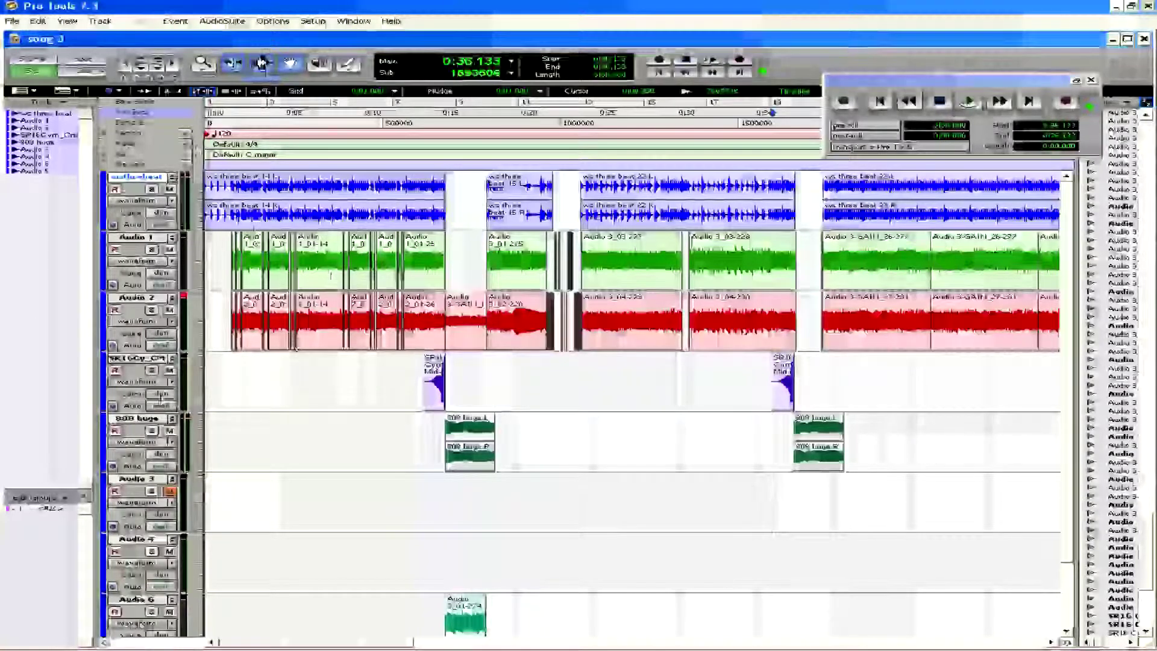
{"action": "left_click", "coordinate": [16, 22]}
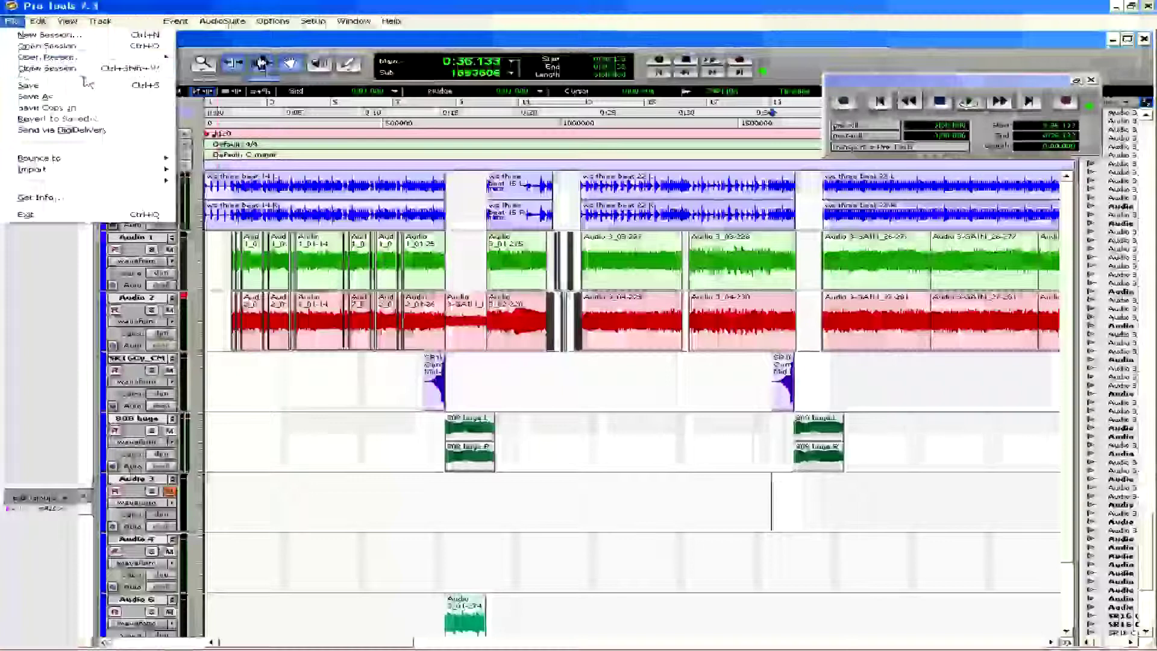
{"action": "left_click", "coordinate": [71, 123]}
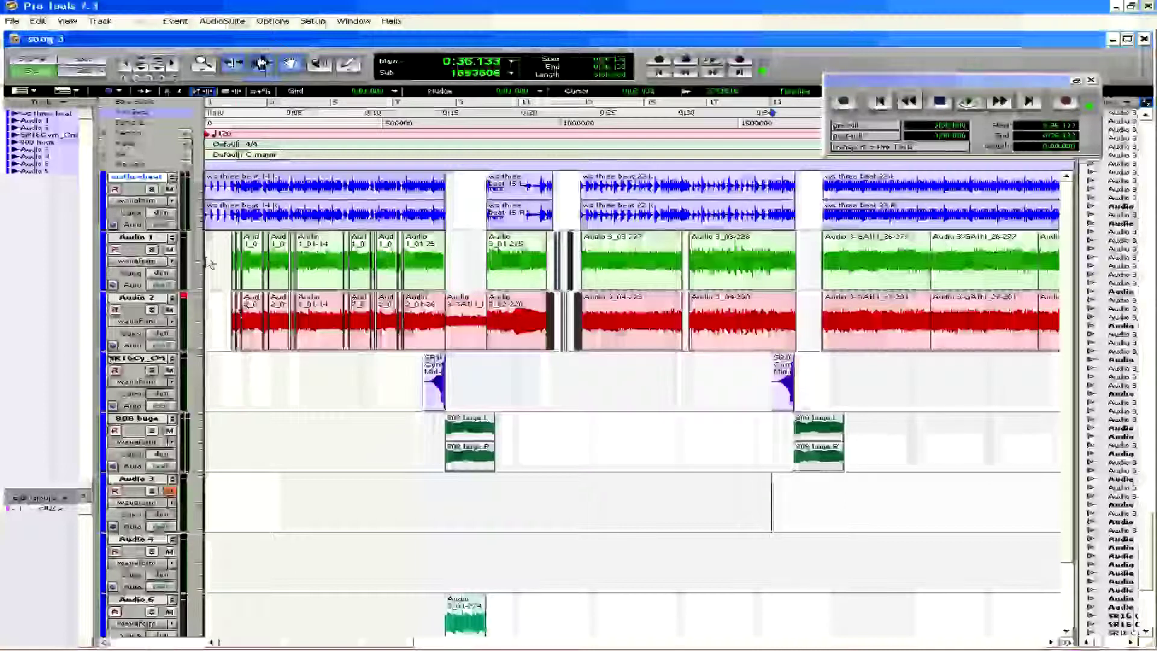
{"action": "left_click", "coordinate": [37, 20]}
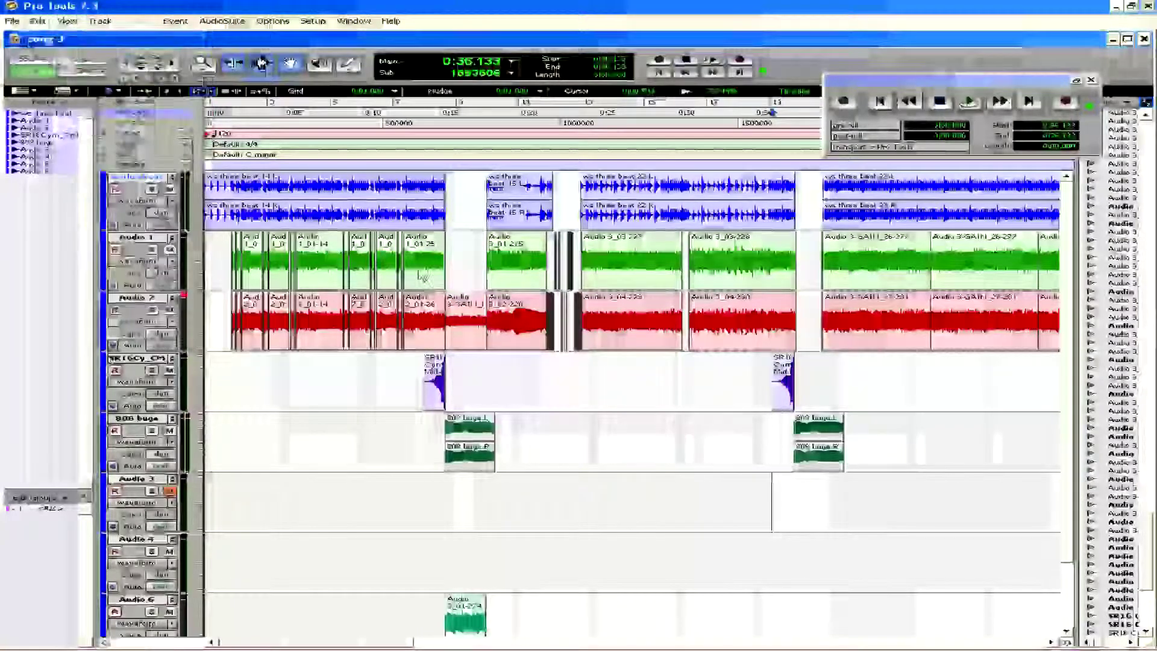
{"action": "left_click", "coordinate": [12, 21]}
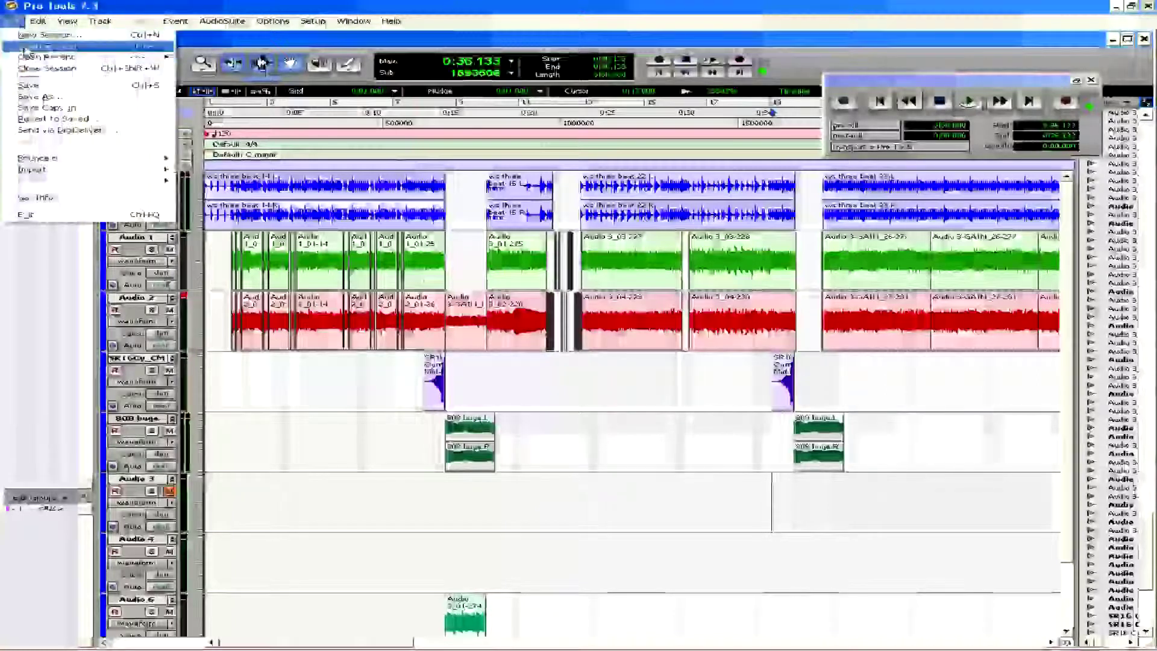
- Create a new WAV session named 'Hey bird' at 44.1 kHz and 16 Bit
{"action": "left_click", "coordinate": [45, 34]}
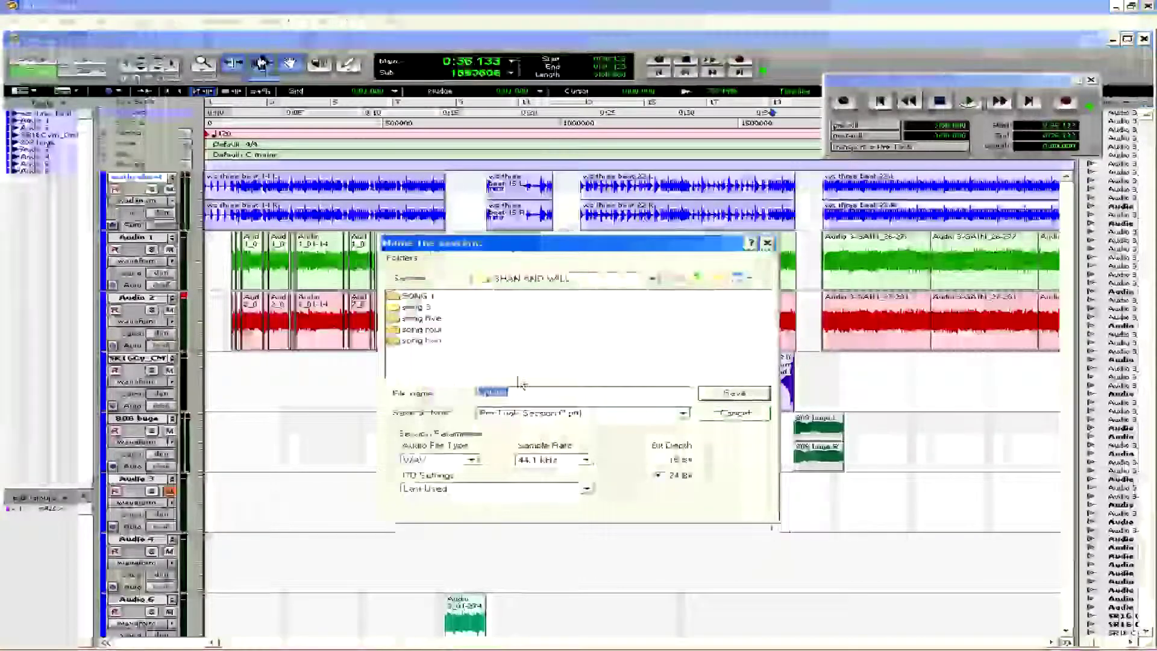
{"action": "type", "text": "H"}
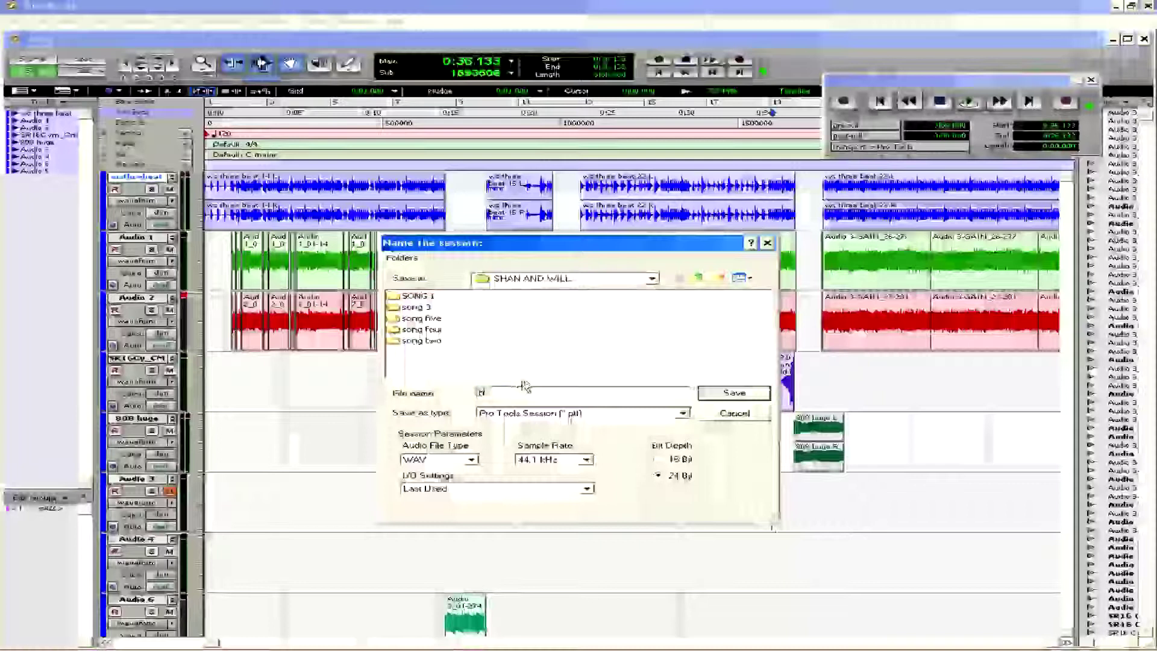
{"action": "type", "text": "ey bdc h"}
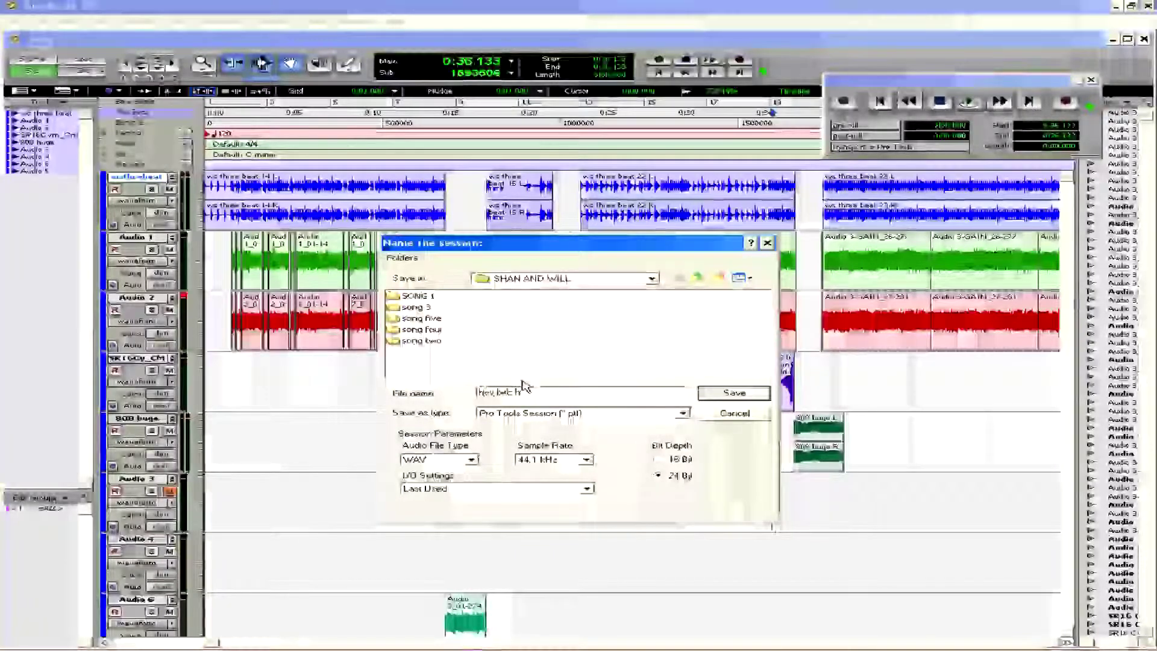
{"action": "key", "text": "BackSpace"}
{"action": "type", "text": "ird"}
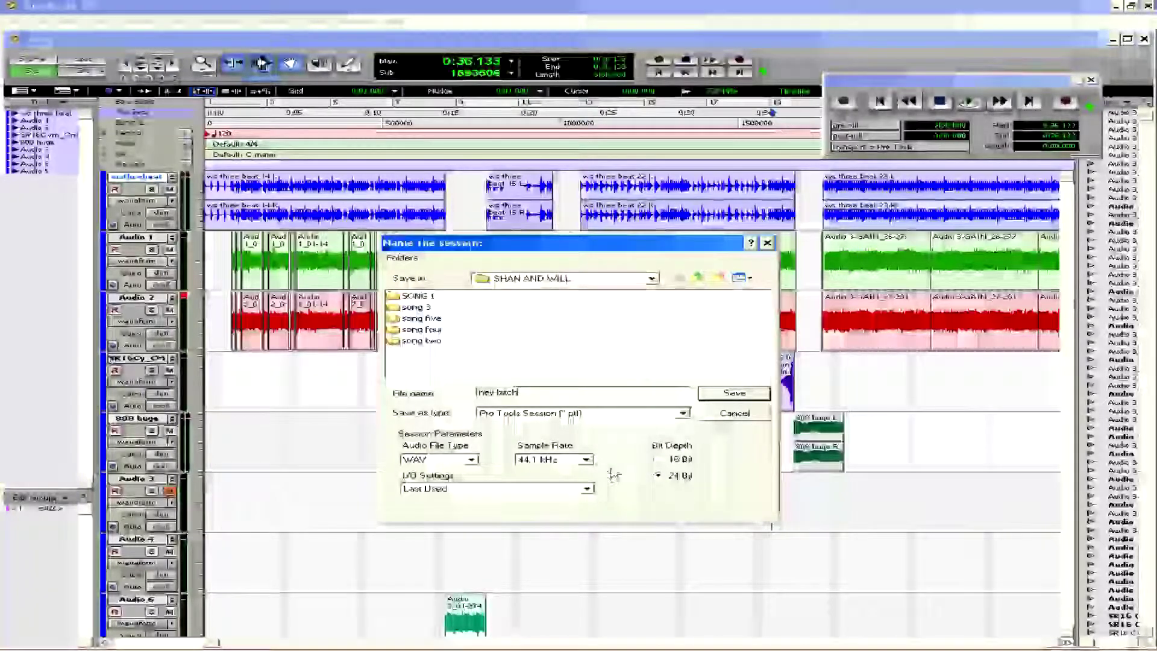
{"action": "left_click", "coordinate": [571, 463]}
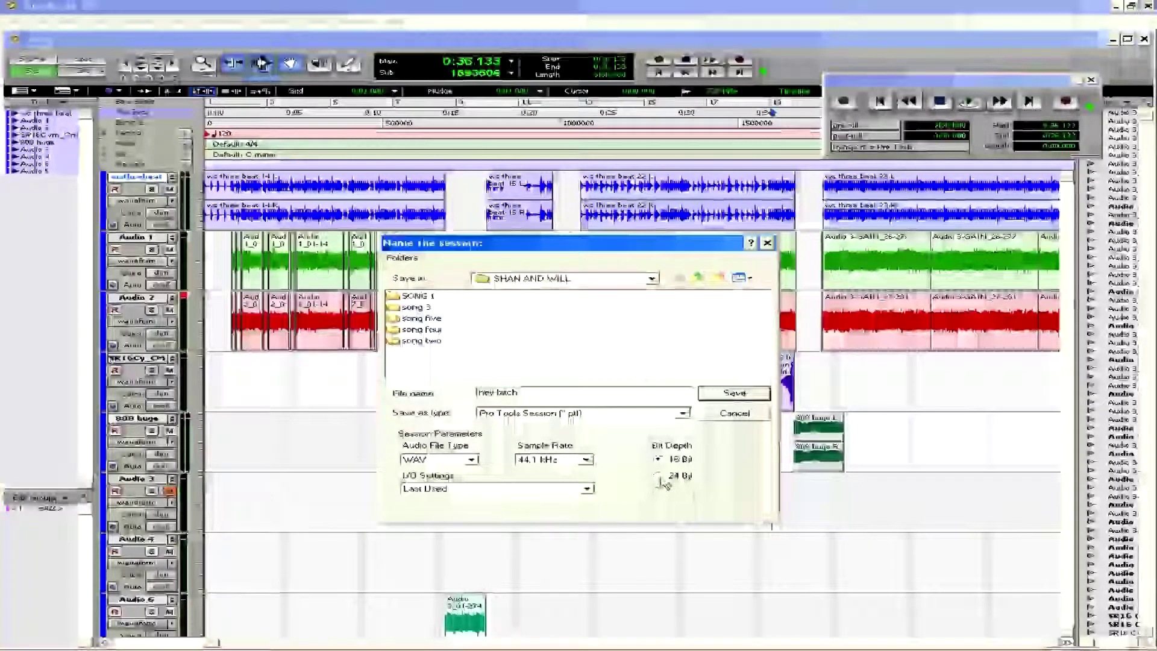
{"action": "left_click", "coordinate": [658, 476]}
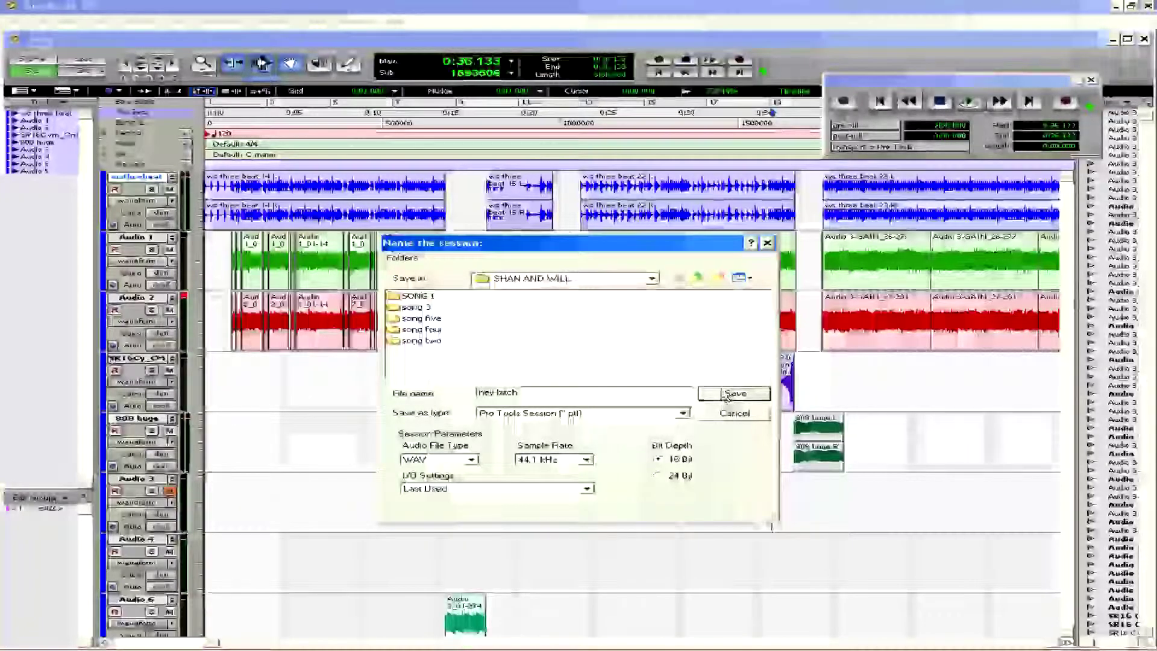
{"action": "left_click", "coordinate": [726, 395]}
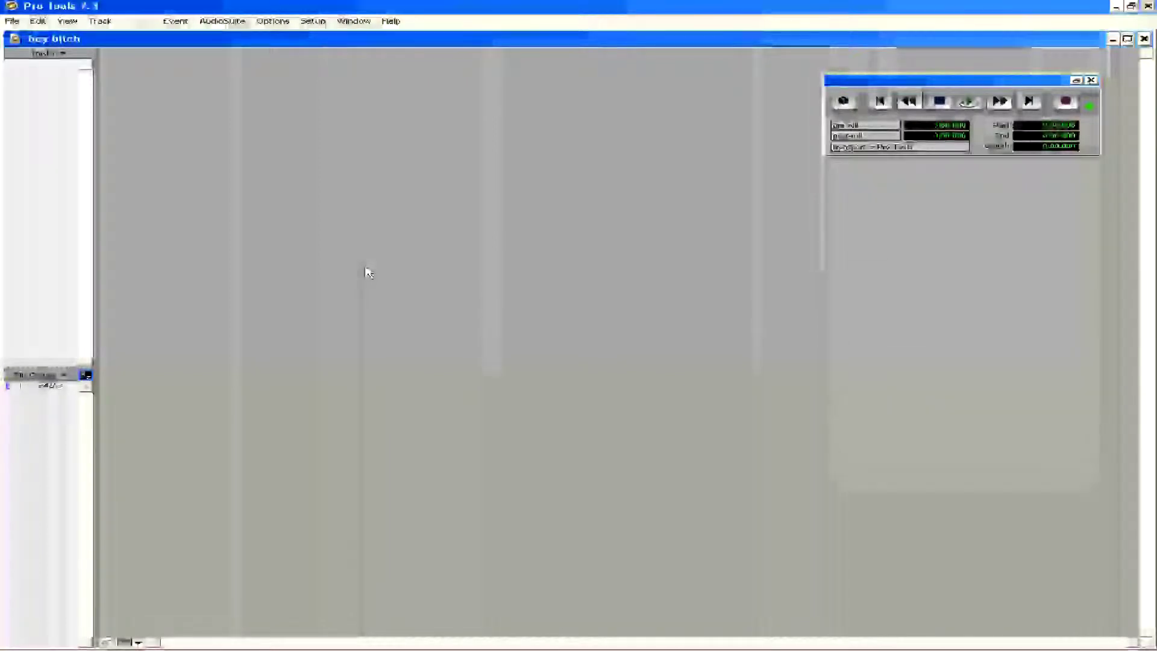
- Open the File menu in the new empty session to reach its commands
{"action": "left_click", "coordinate": [12, 22]}
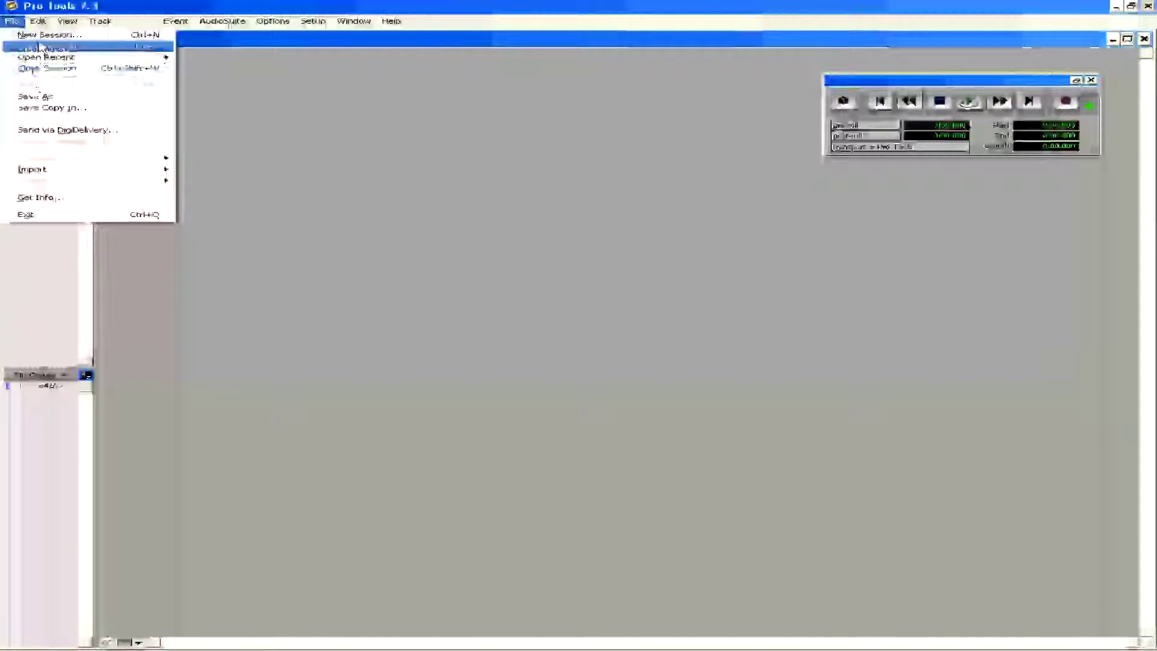
{"action": "mouse_move", "coordinate": [98, 21]}
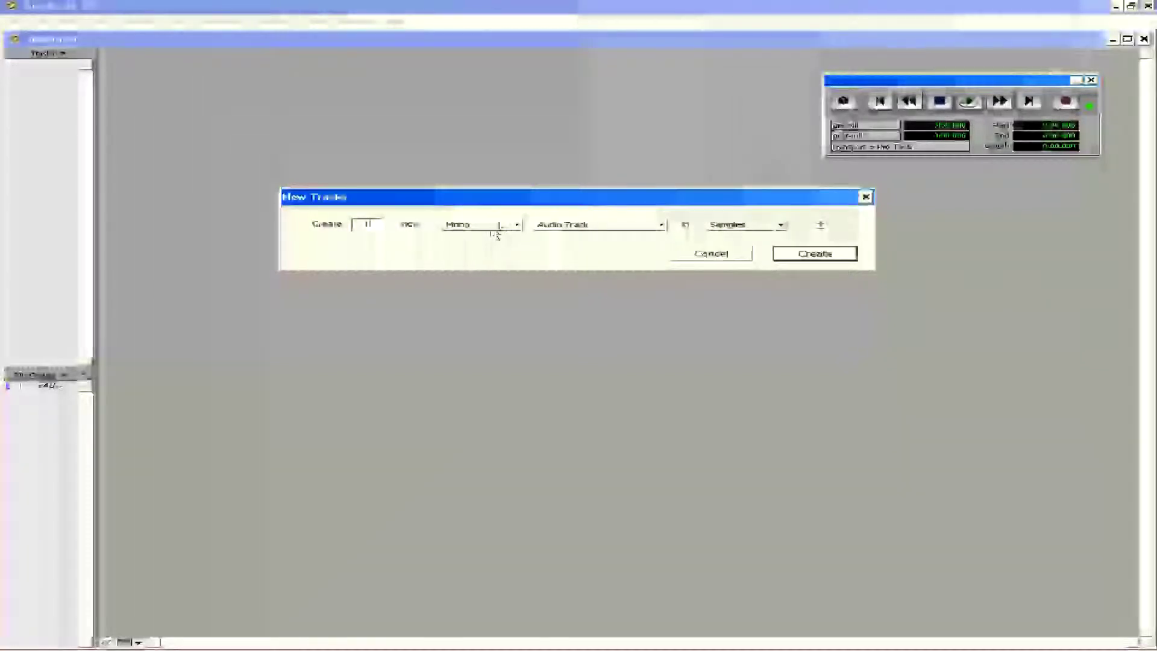
- Check the Mono channel format for the new Audio 1 track in New Tracks
{"action": "left_click", "coordinate": [516, 225]}
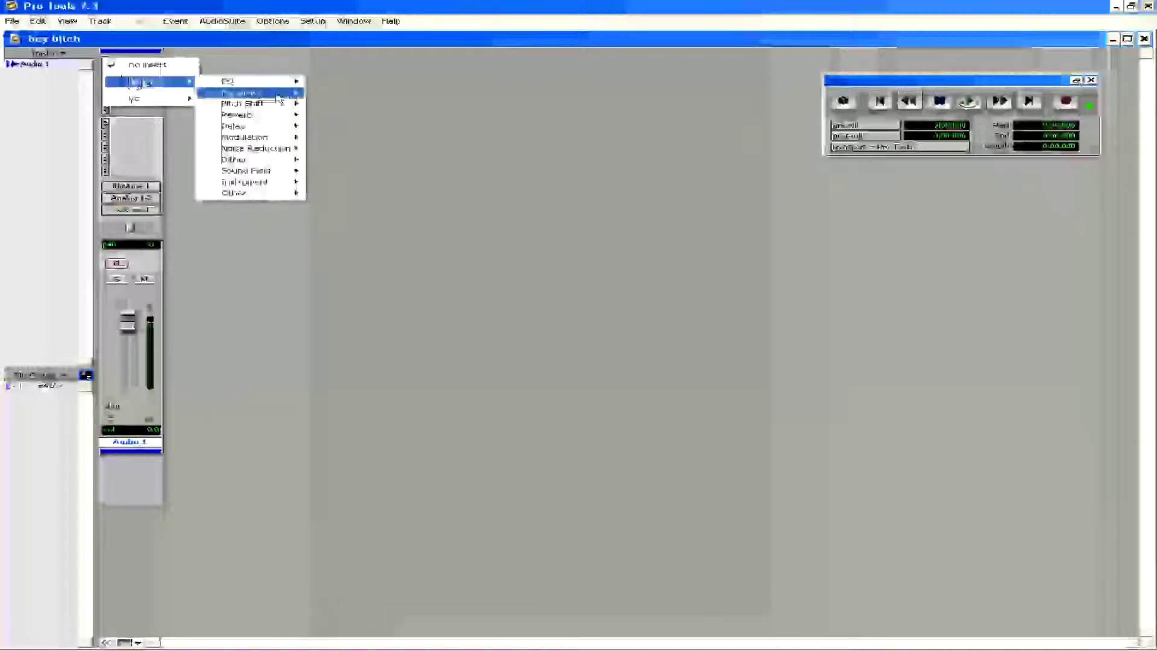
- Browse Audio 1's send destinations without picking a bus, then switch to the Edit window
{"action": "mouse_move", "coordinate": [279, 97]}
{"action": "left_click", "coordinate": [443, 65]}
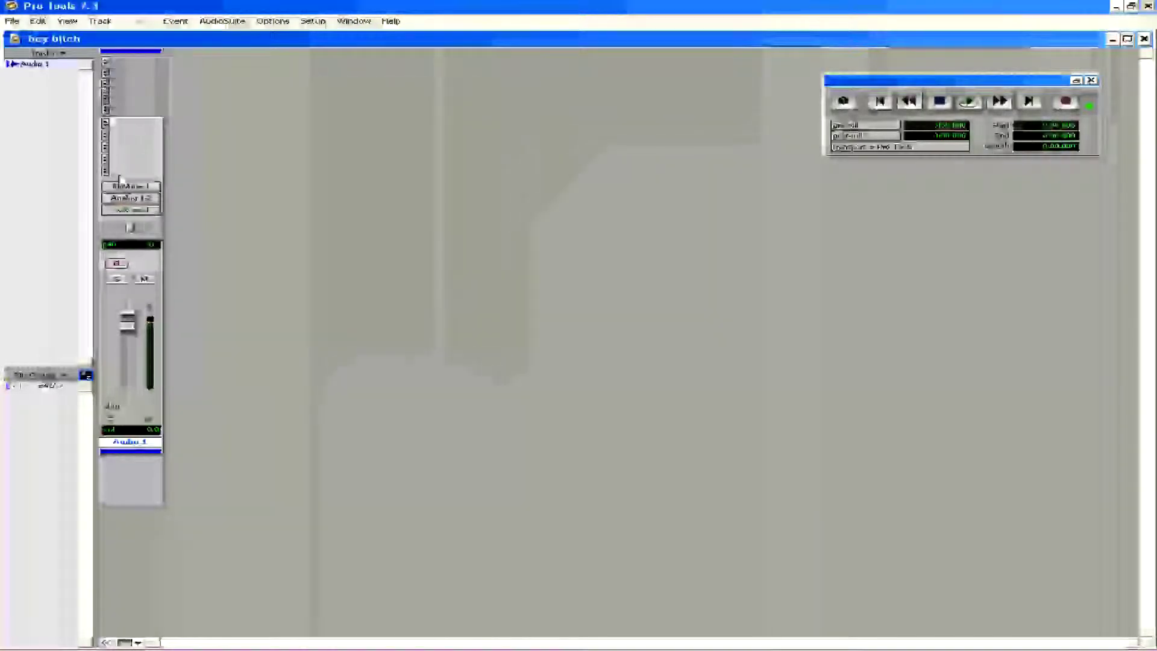
{"action": "left_click", "coordinate": [108, 124]}
{"action": "mouse_move", "coordinate": [134, 144]}
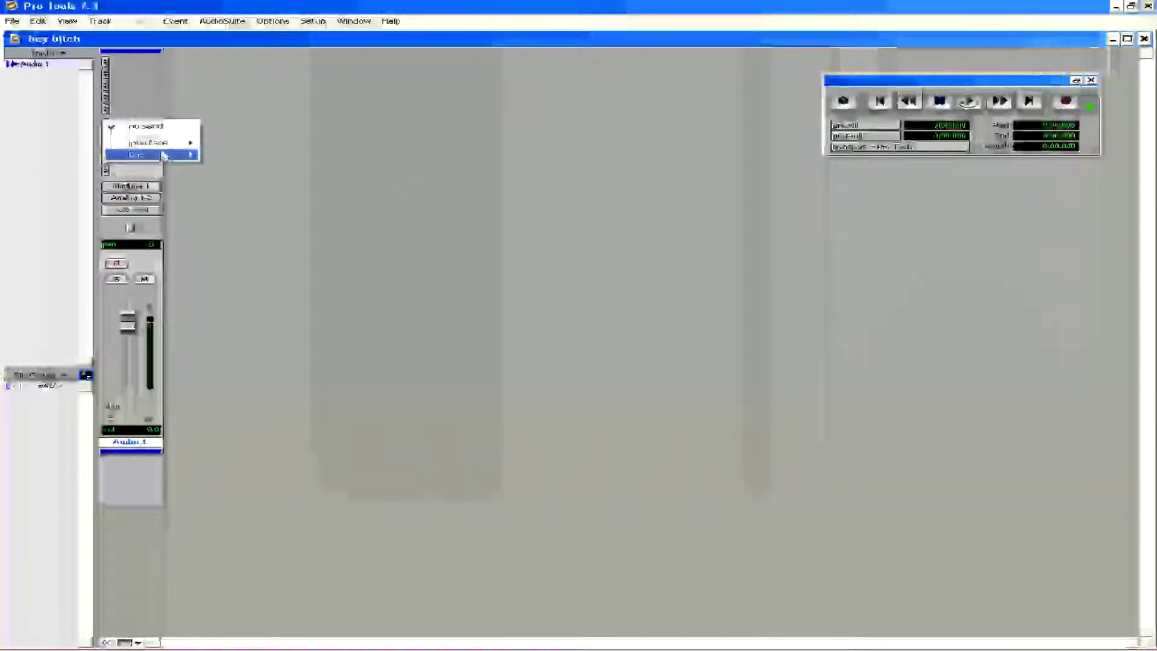
{"action": "mouse_move", "coordinate": [161, 154]}
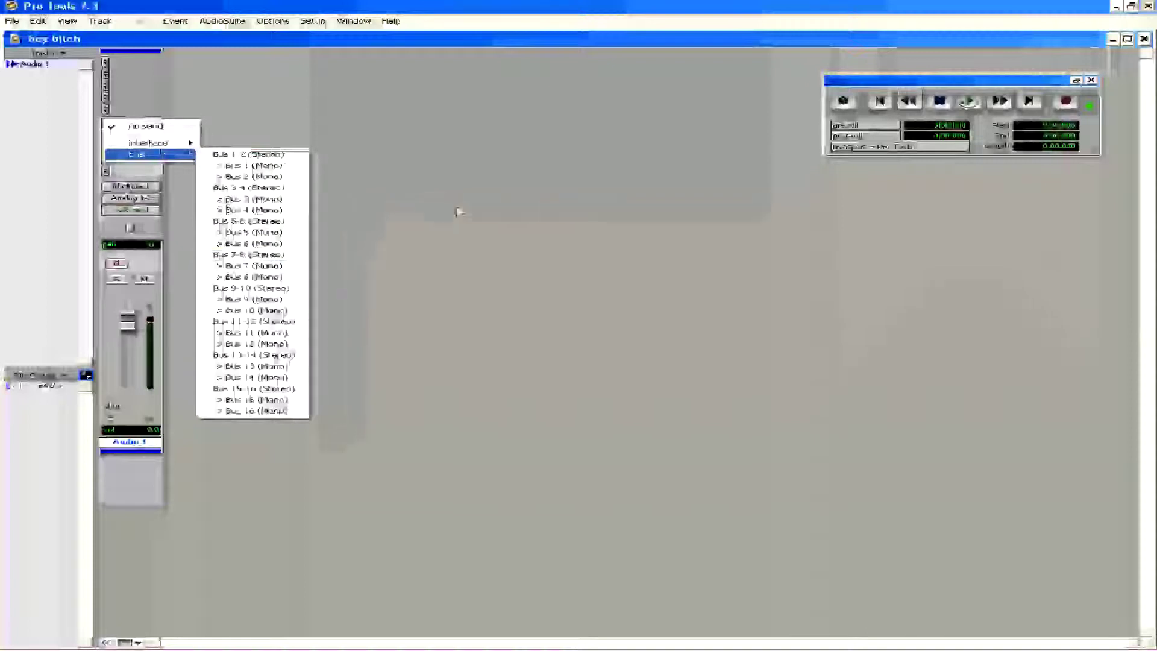
{"action": "left_click", "coordinate": [457, 212]}
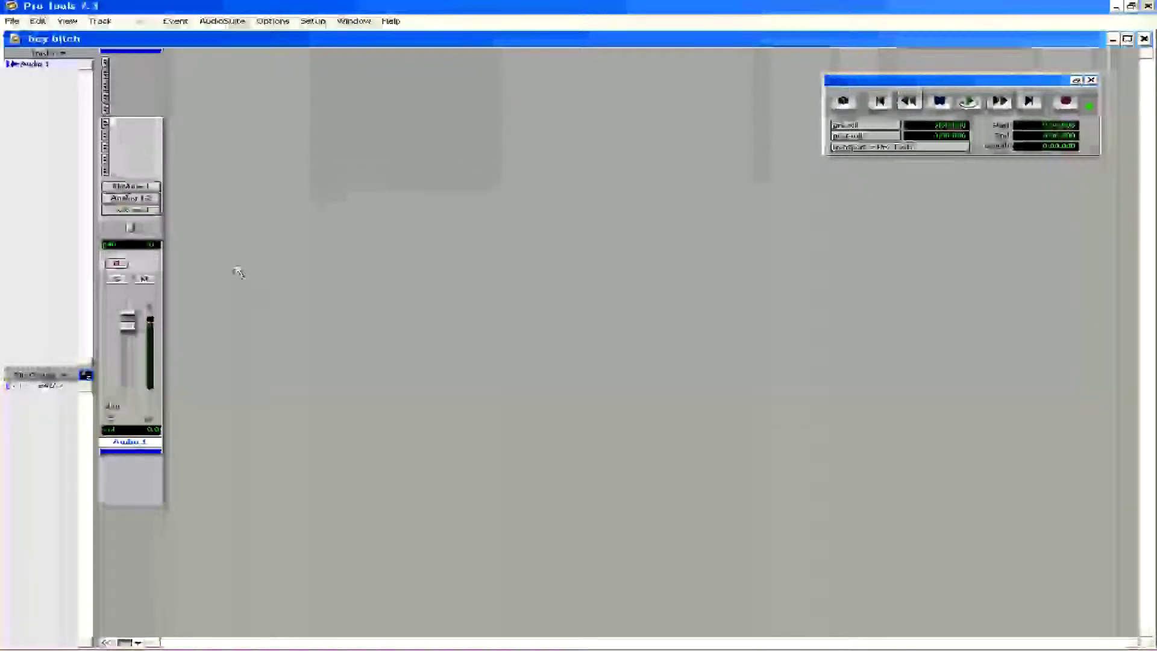
{"action": "key", "text": "ctrl+equal"}
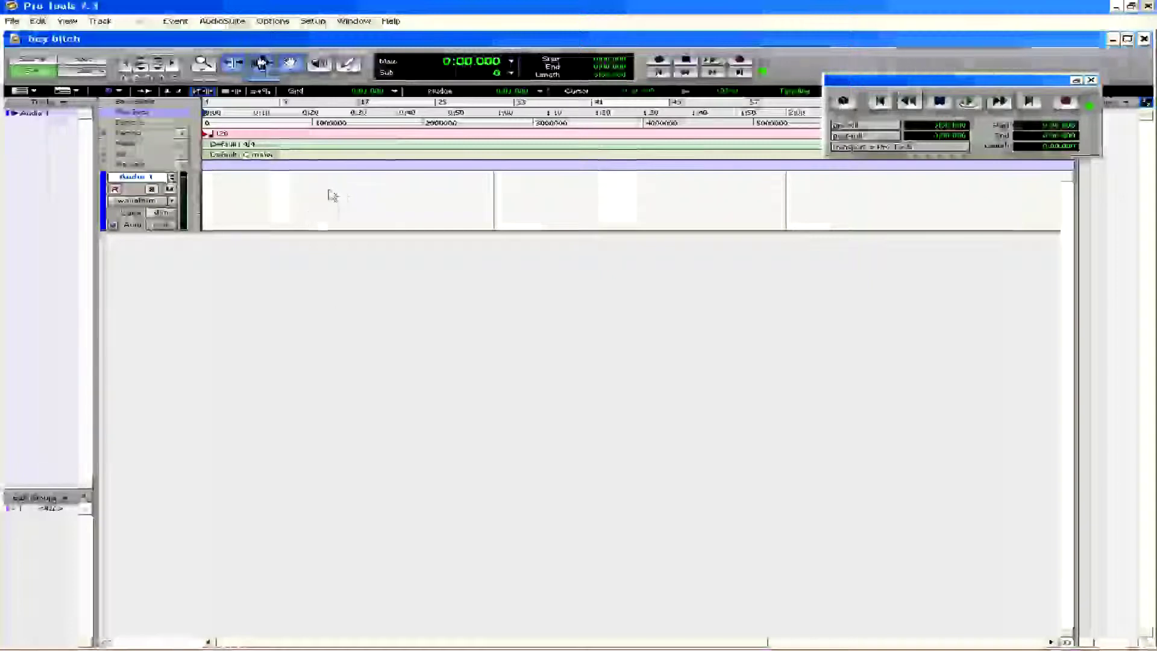
- Try a long and a shorter time selection on Audio 1, then clear it
{"action": "left_click_drag", "start_coordinate": [275, 194], "coordinate": [573, 199]}
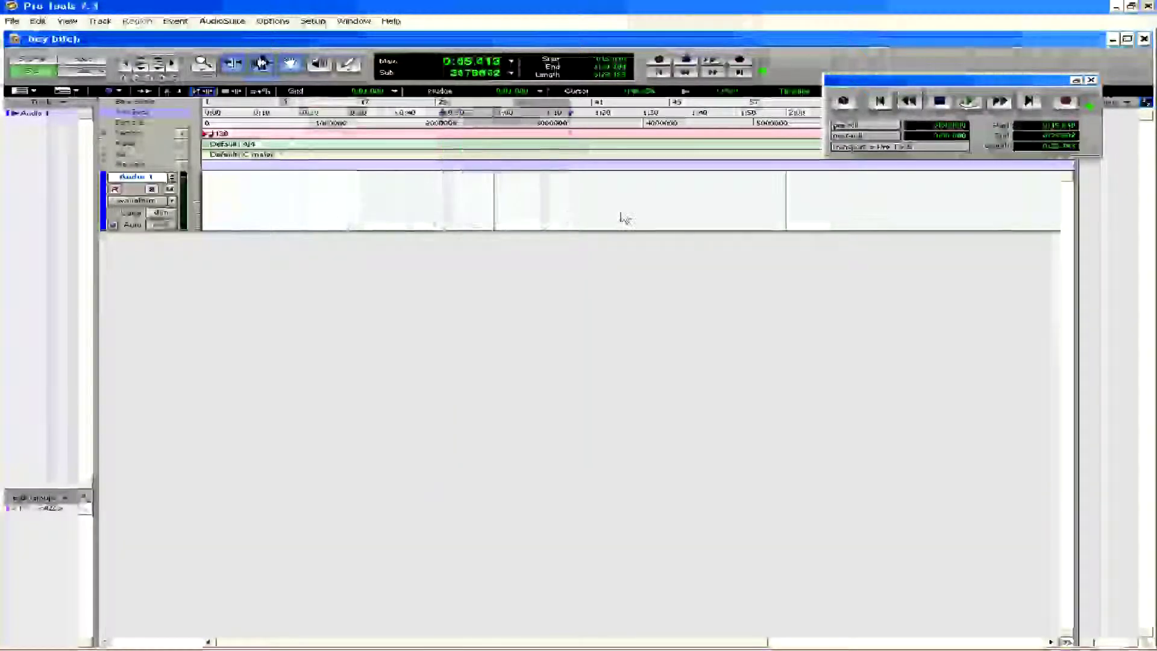
{"action": "left_click_drag", "start_coordinate": [320, 198], "coordinate": [377, 199]}
{"action": "left_click", "coordinate": [439, 202]}
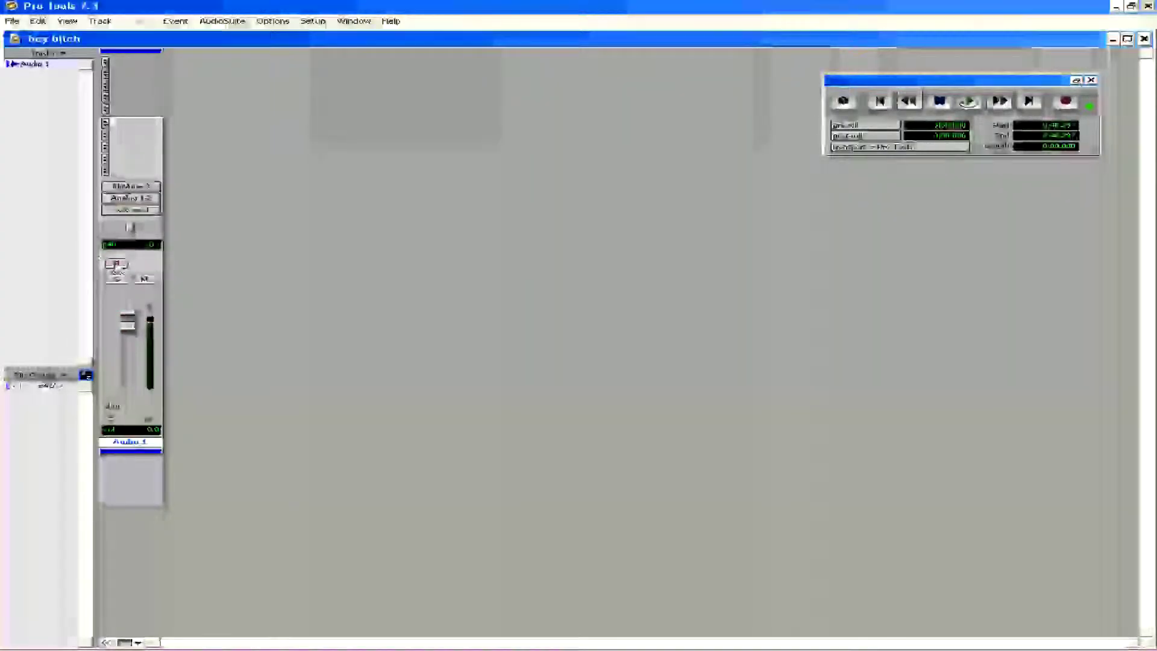
- Record-arm Audio 1 in the mixer and switch to the Edit window
{"action": "left_click", "coordinate": [116, 265]}
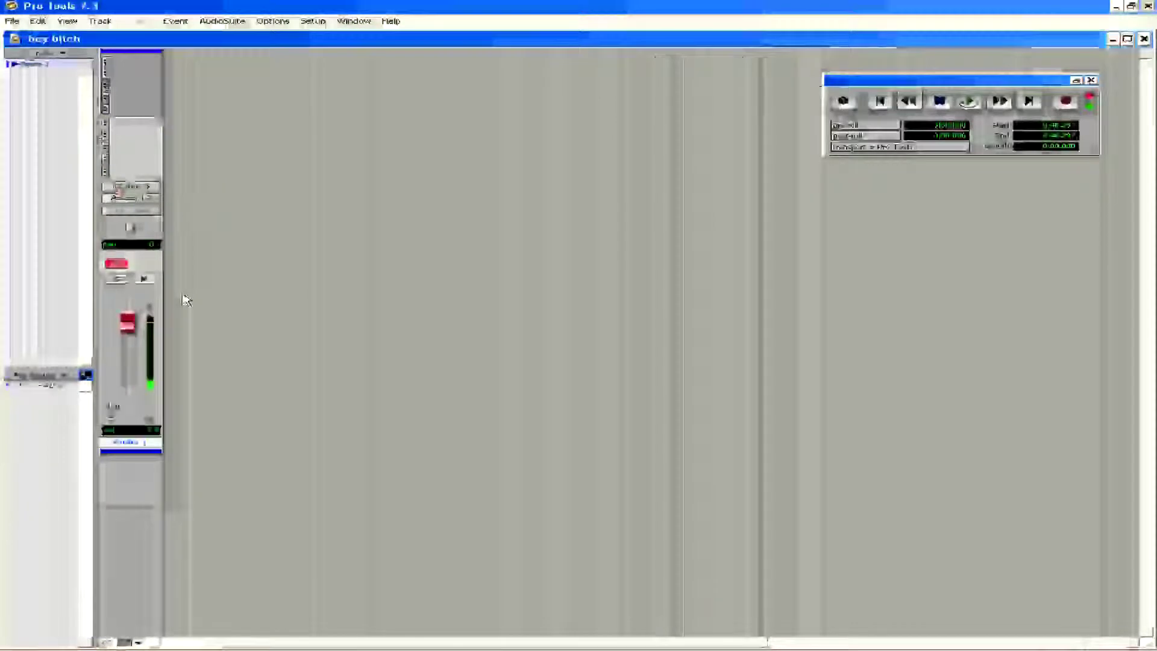
{"action": "key", "text": "ctrl+equal"}
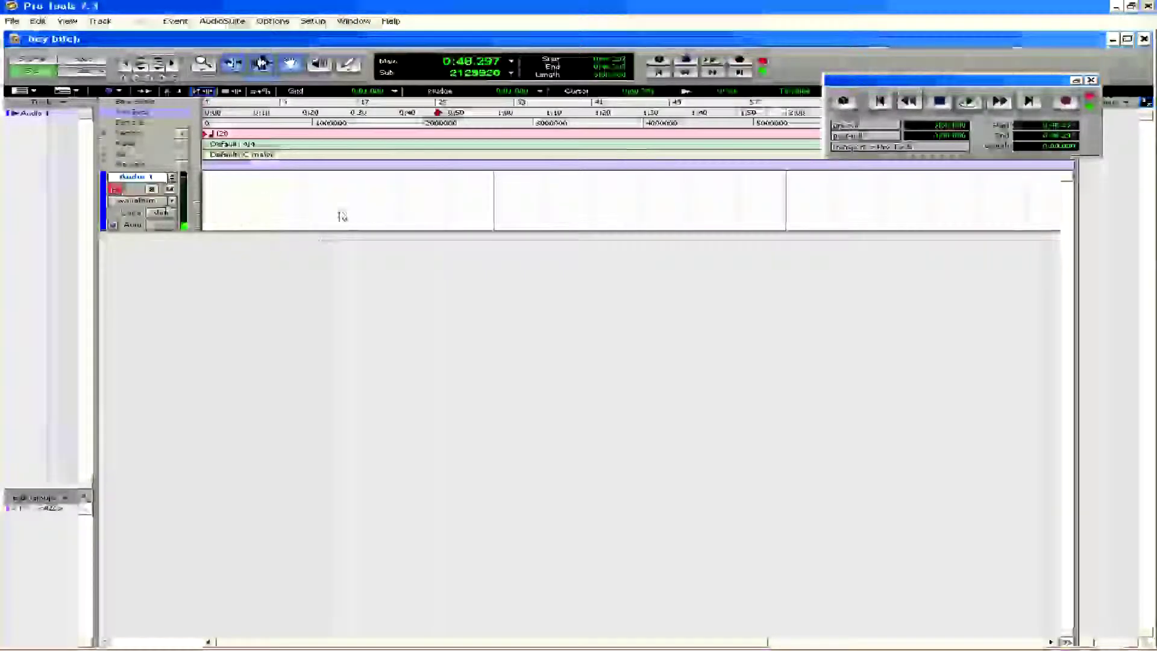
- Return to the session start and record a short take, Audio 1_01, with Ctrl+Space
{"action": "left_click", "coordinate": [219, 188]}
{"action": "key", "text": "Return"}
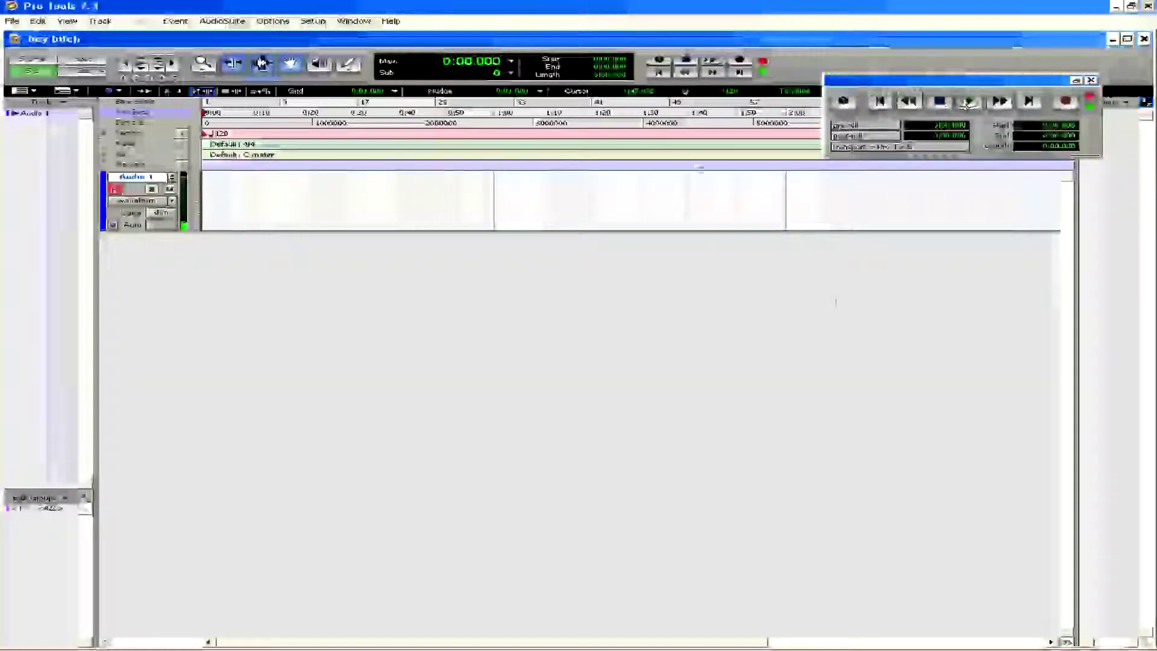
{"action": "left_click", "coordinate": [237, 245]}
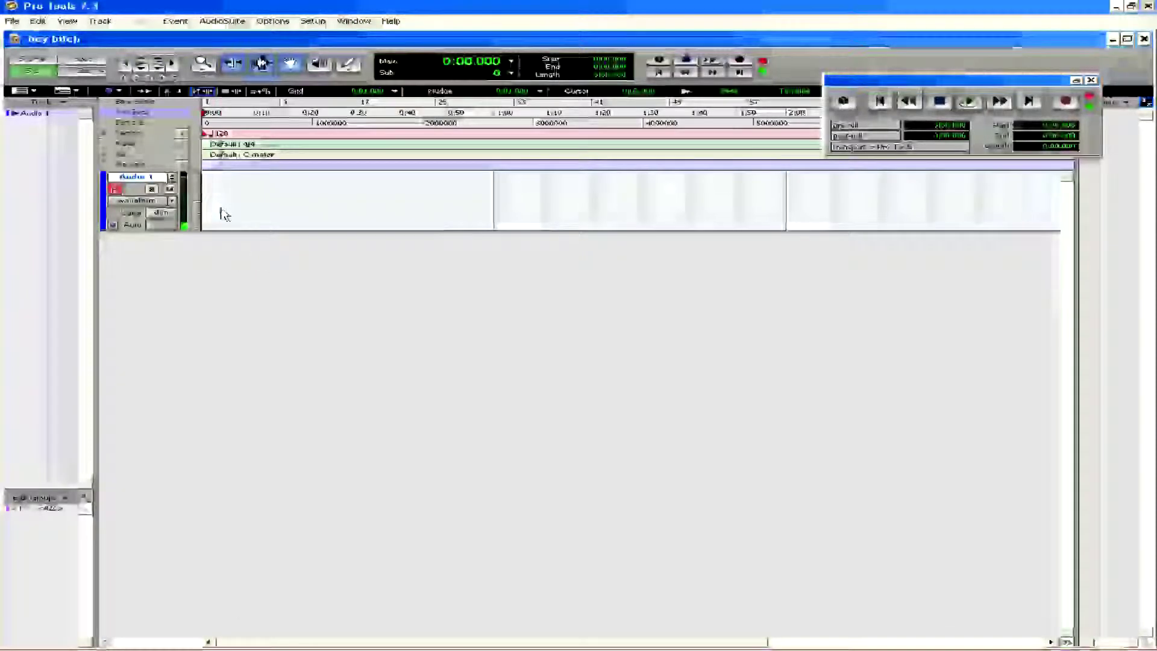
{"action": "key", "text": "ctrl+space"}
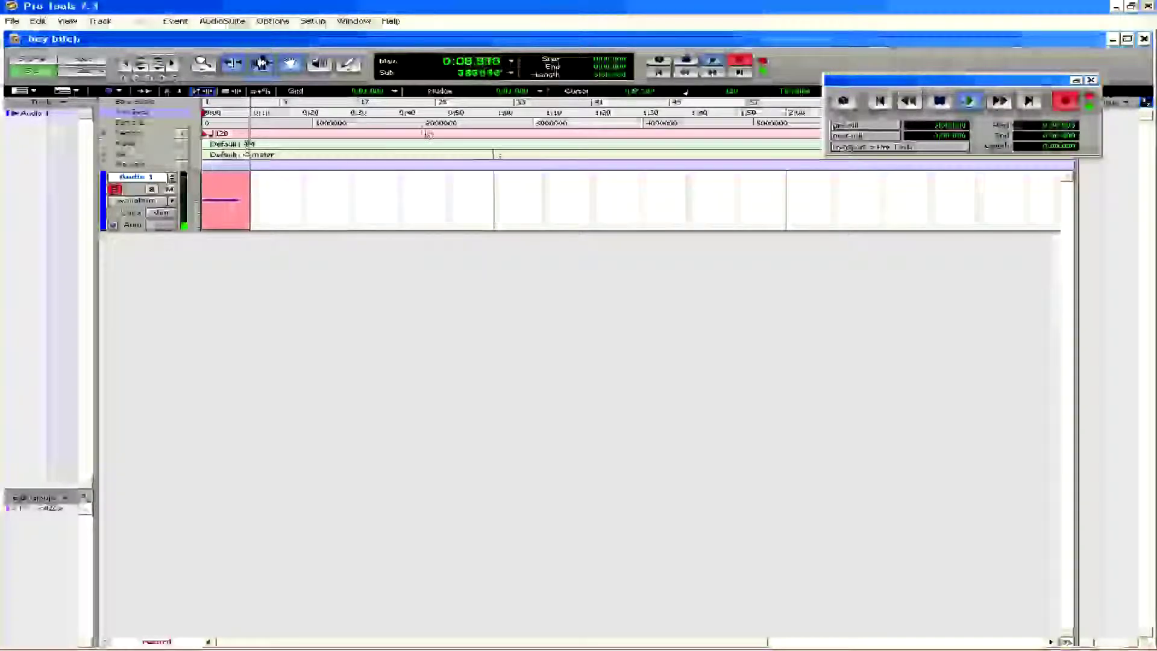
{"action": "key", "text": "space"}
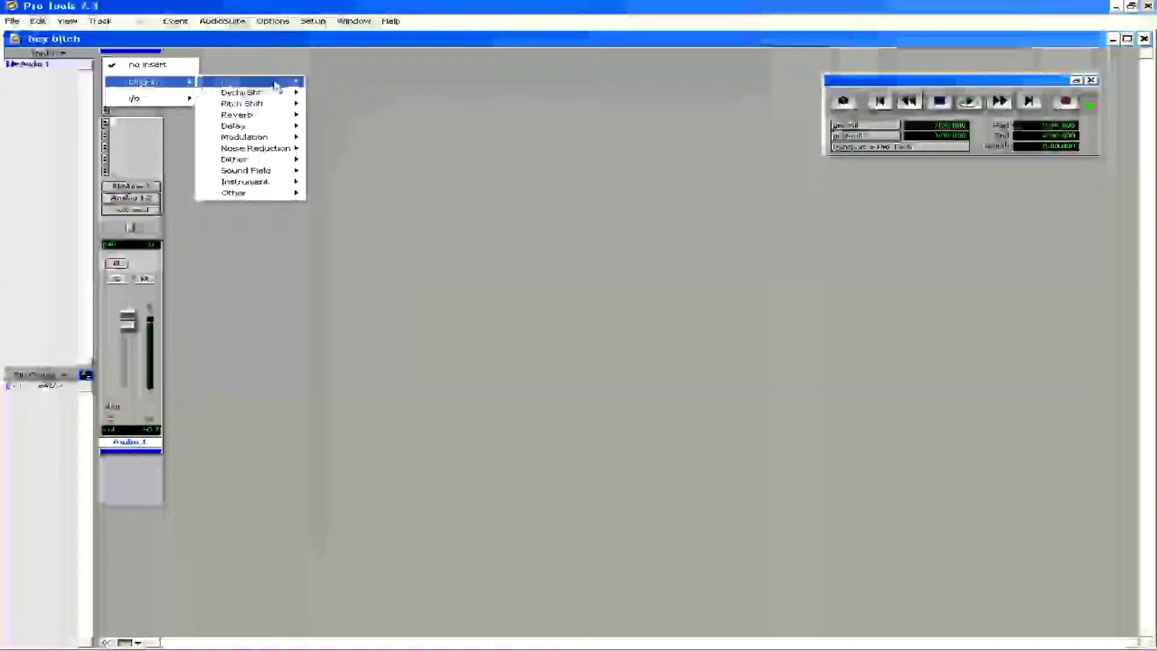
- Dismiss the plug-in menu without inserting anything and return to the Edit window
{"action": "mouse_move", "coordinate": [275, 84]}
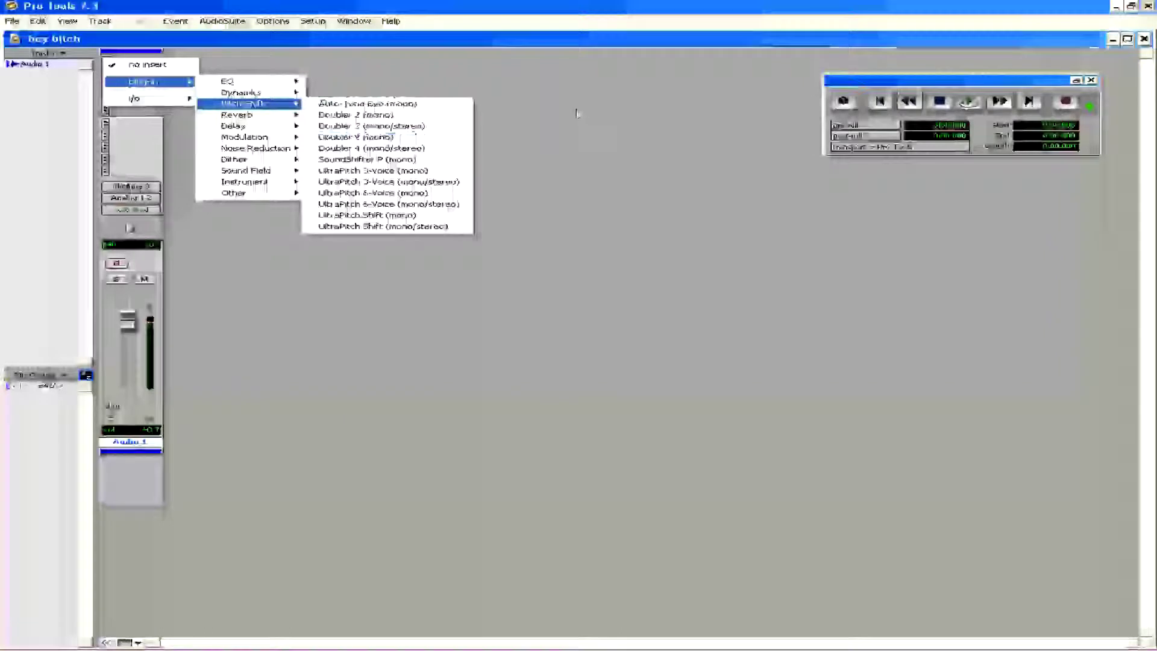
{"action": "left_click", "coordinate": [548, 110]}
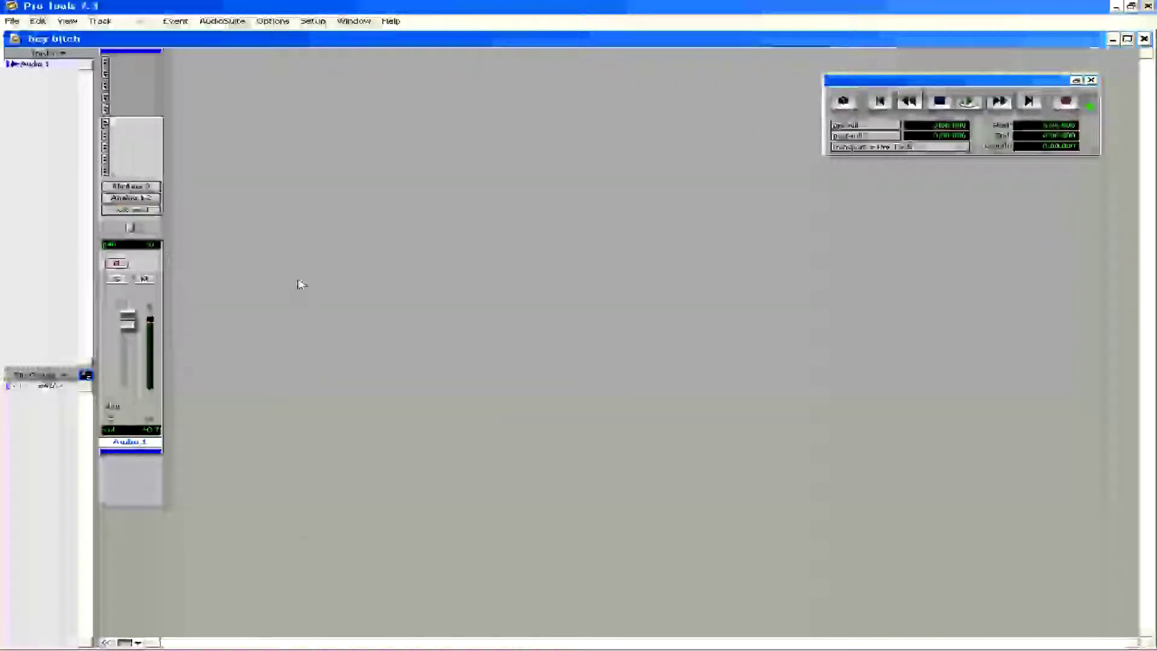
{"action": "key", "text": "ctrl+equal"}
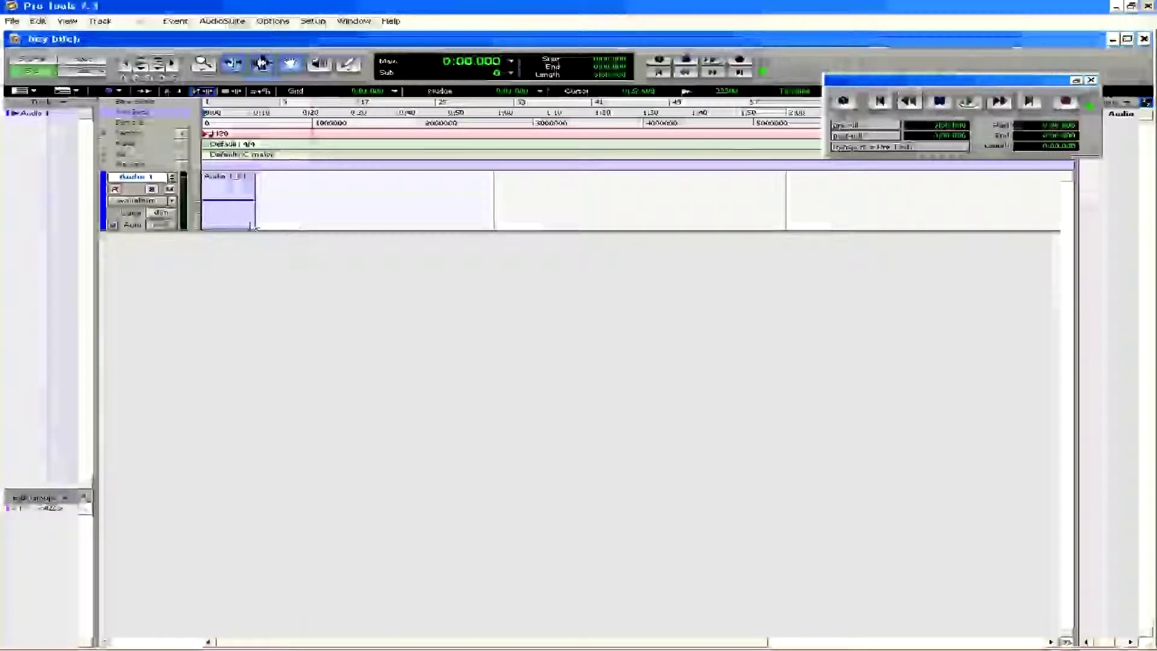
- Open and dismiss the File menu, then select the Audio 1_01 take from the session start
{"action": "left_click", "coordinate": [18, 23]}
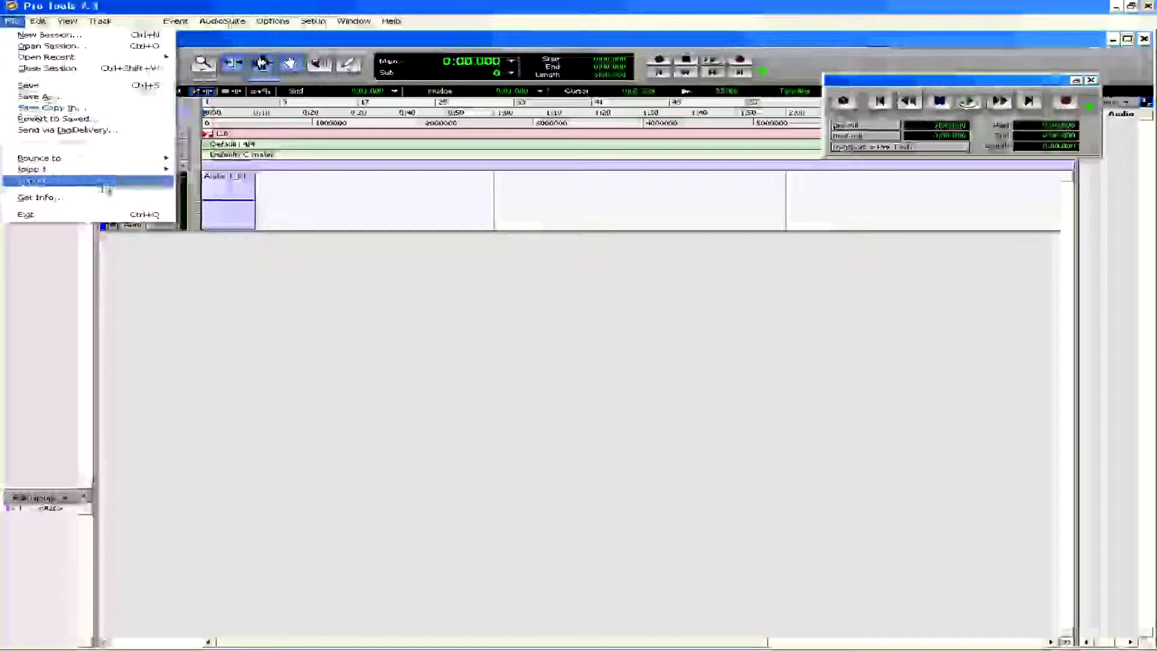
{"action": "left_click", "coordinate": [297, 300]}
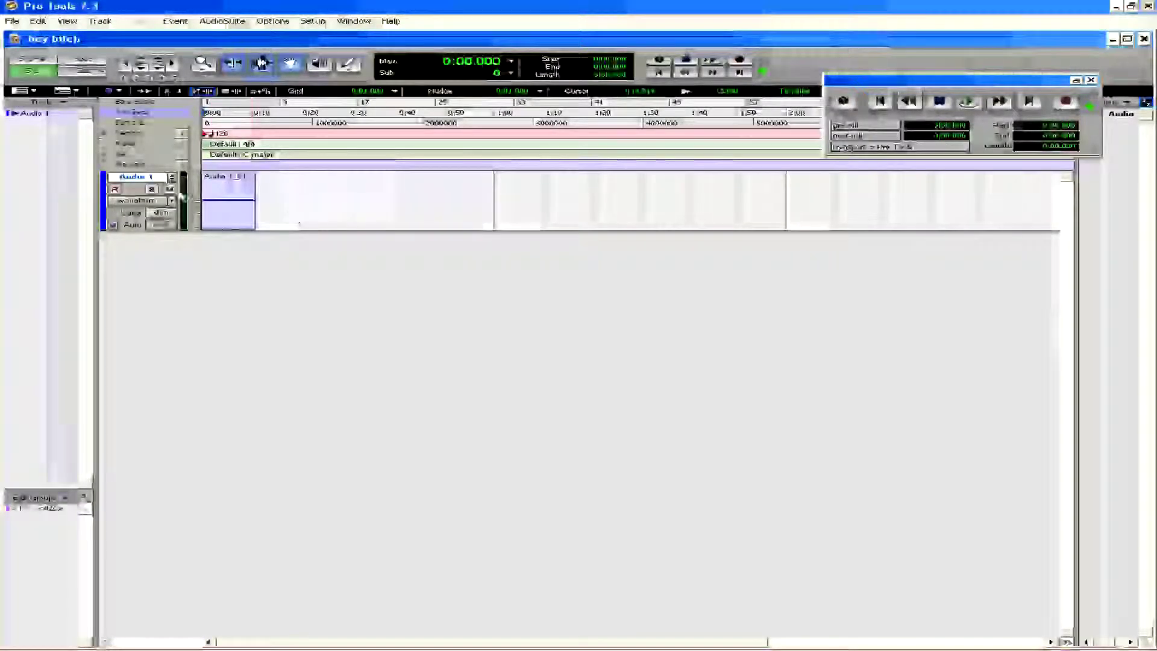
{"action": "left_click_drag", "start_coordinate": [669, 195], "coordinate": [70, 212]}
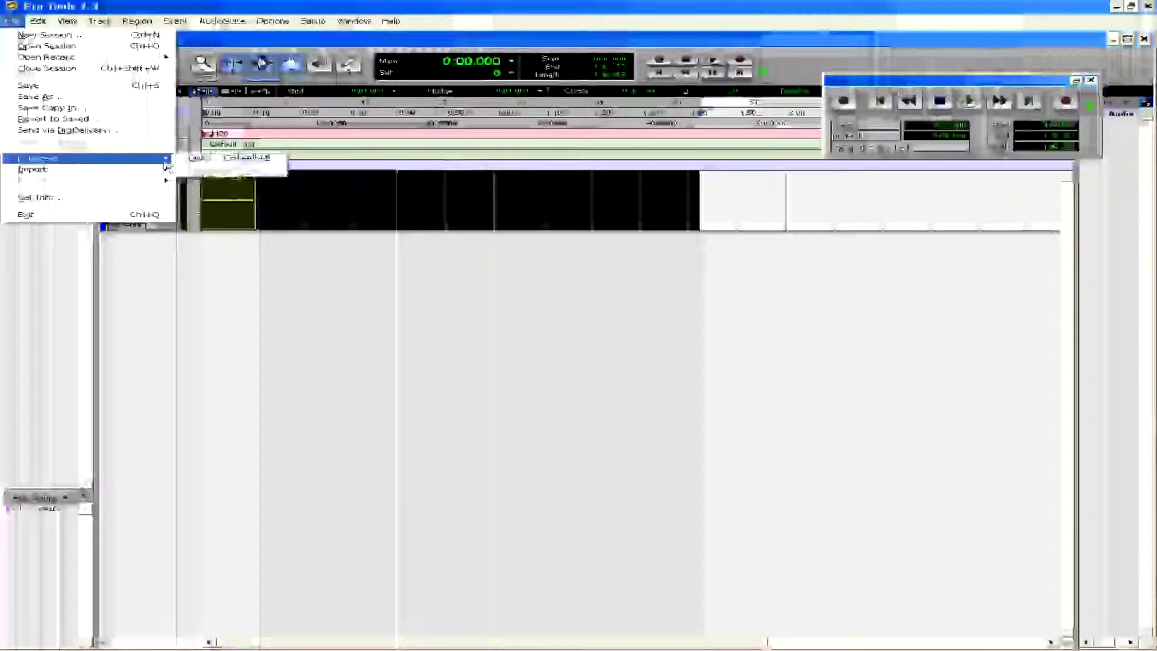
- Open Bounce to Disk with Analog 1-2 (Stereo) as source and set the file type to WAV
{"action": "left_click", "coordinate": [246, 158]}
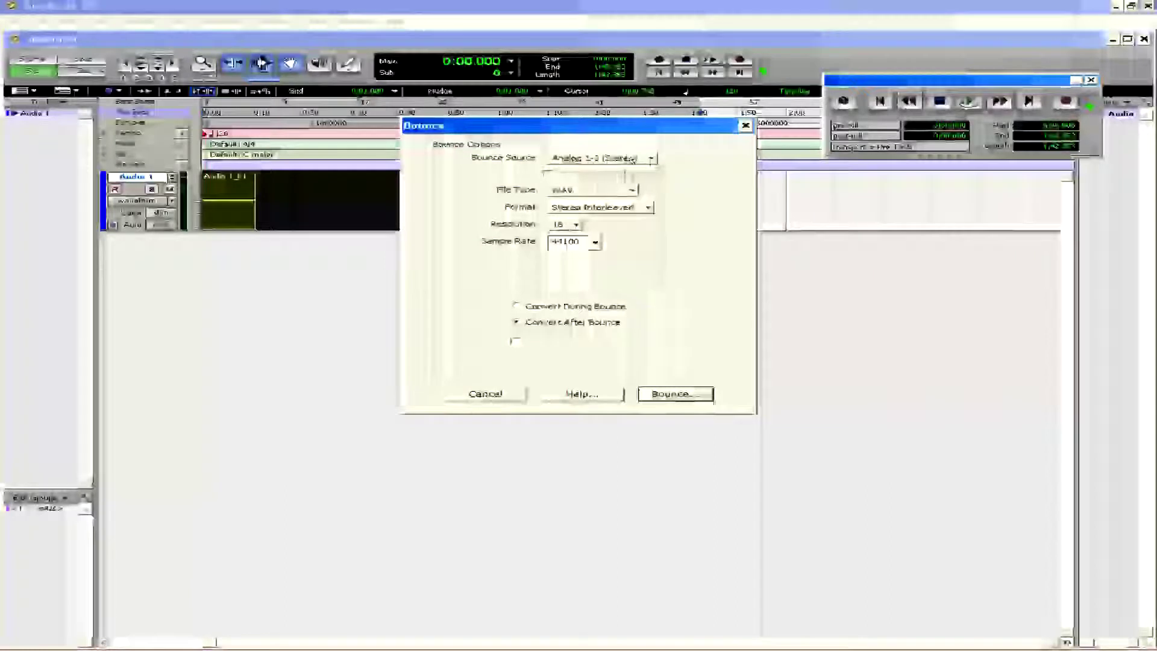
{"action": "left_click_drag", "start_coordinate": [442, 133], "coordinate": [414, 185]}
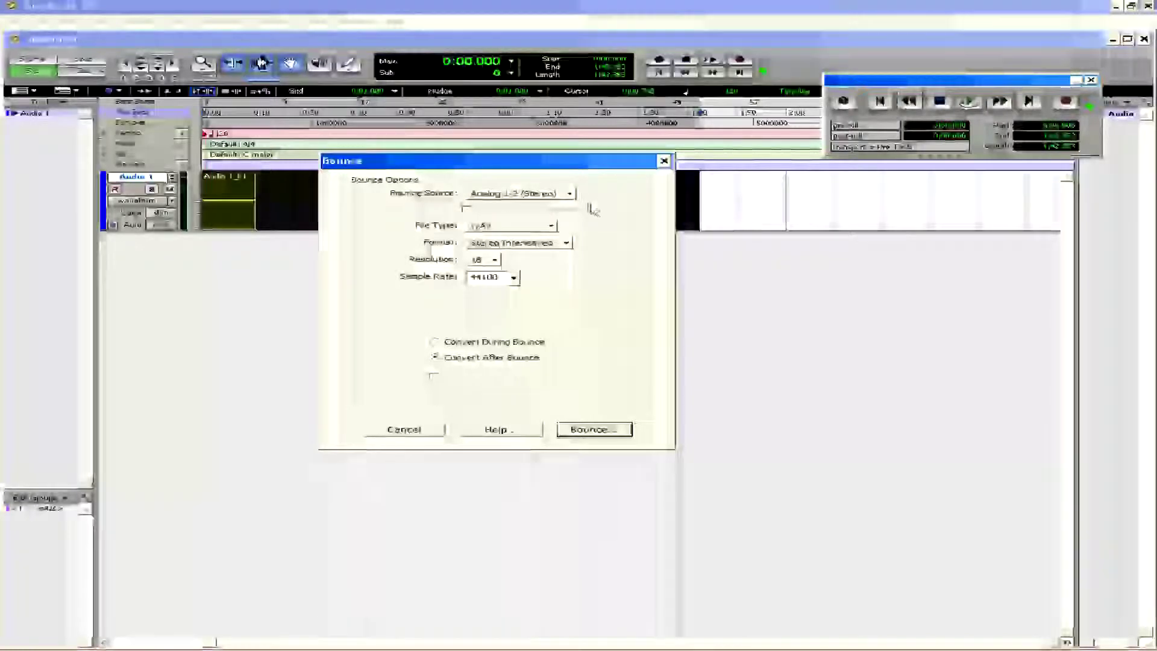
{"action": "left_click", "coordinate": [550, 226]}
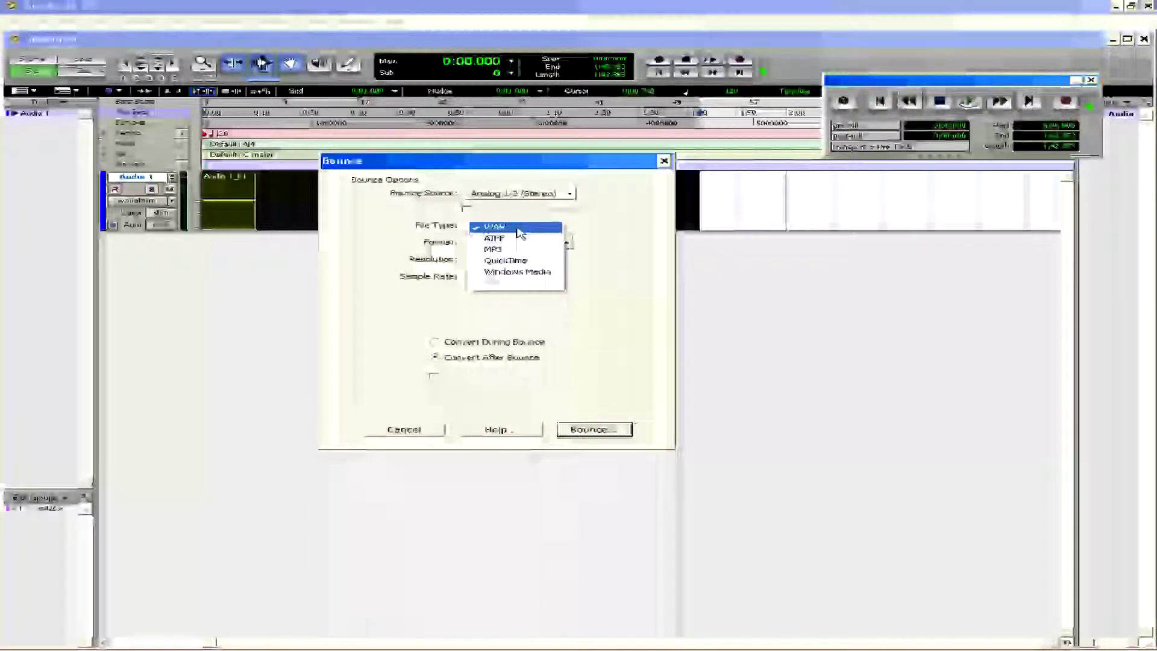
{"action": "left_click", "coordinate": [519, 228]}
{"action": "left_click", "coordinate": [519, 229]}
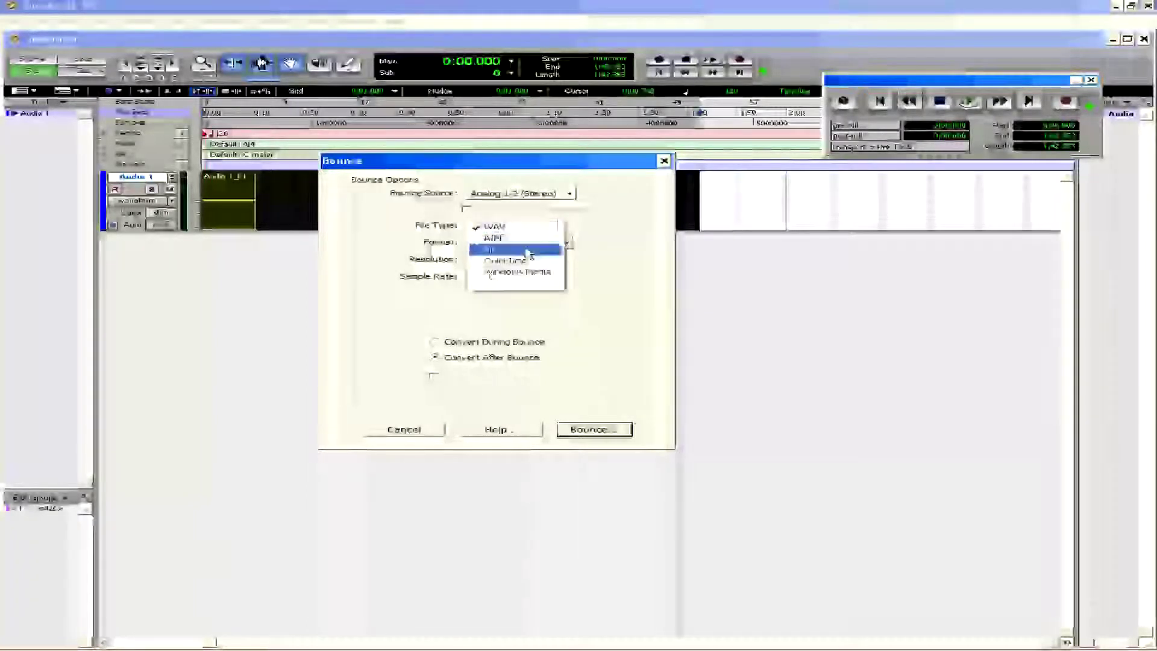
- Bounce as a WAV, Stereo Interleaved, 16-bit, 44100 Hz, saving it as 'final album song 1' in Audio Files
{"action": "left_click", "coordinate": [622, 220]}
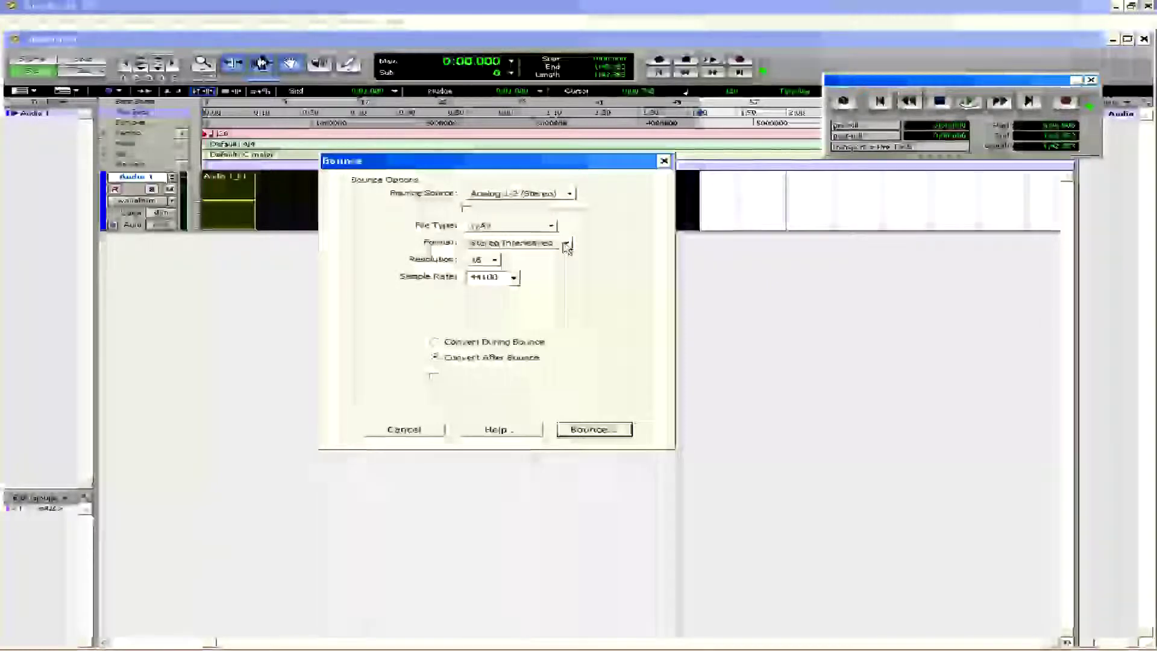
{"action": "left_click", "coordinate": [567, 244]}
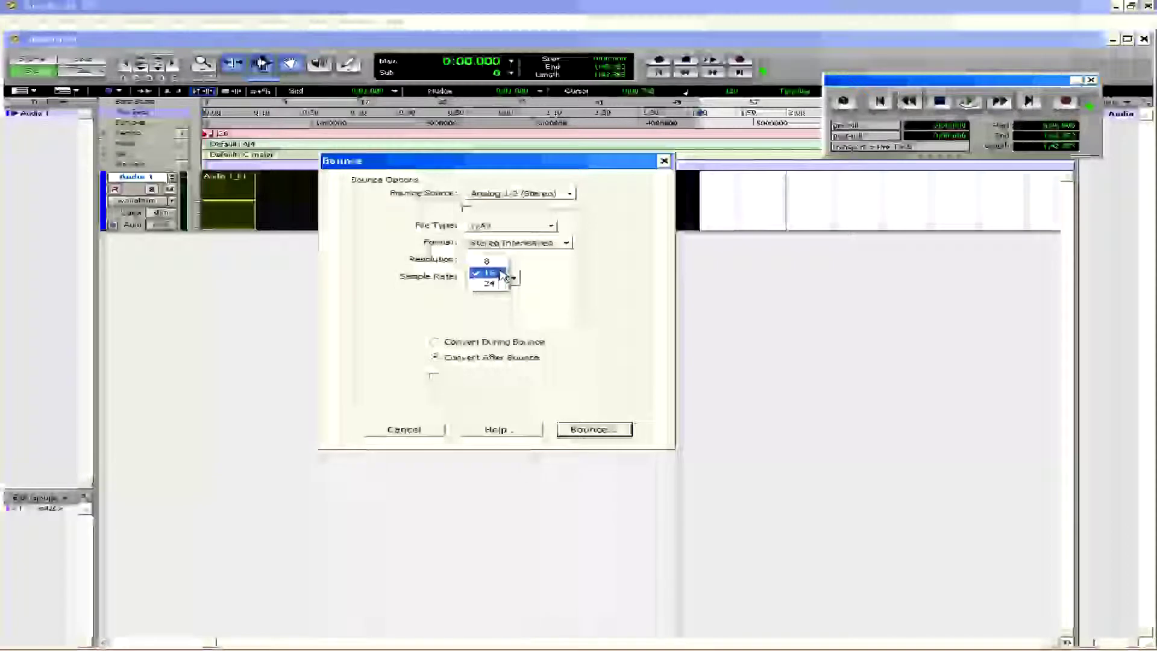
{"action": "left_click", "coordinate": [589, 270]}
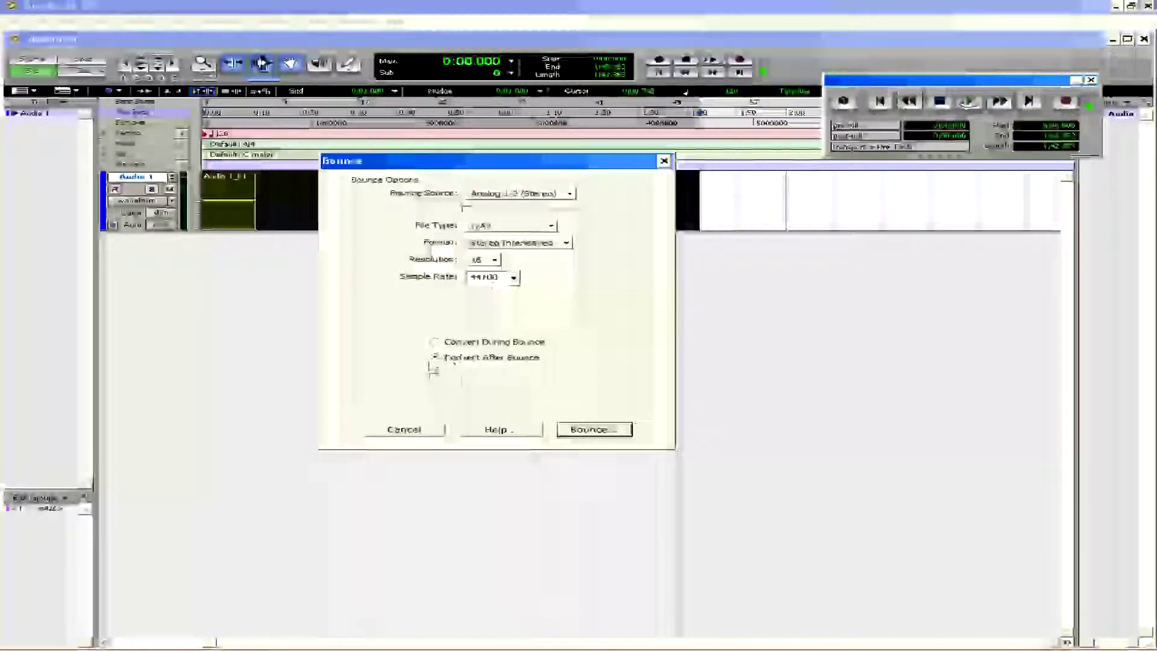
{"action": "left_click", "coordinate": [591, 430]}
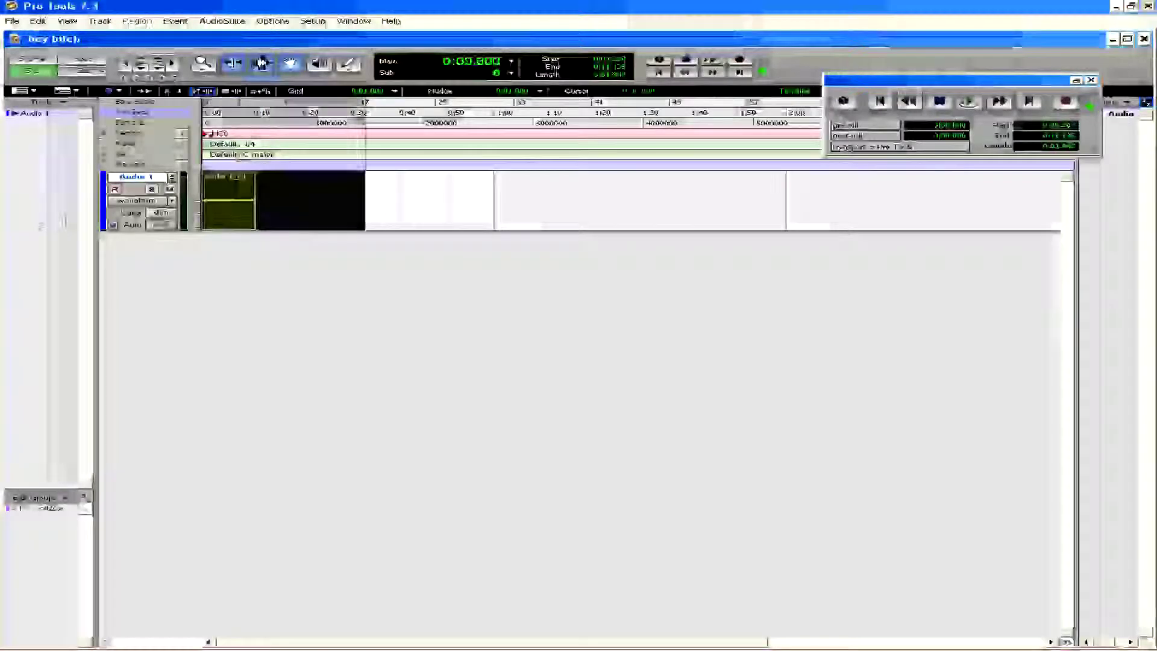
- Undo the Audio 1_01 recording and place the insertion point at about 6 seconds
{"action": "key", "text": "ctrl+z"}
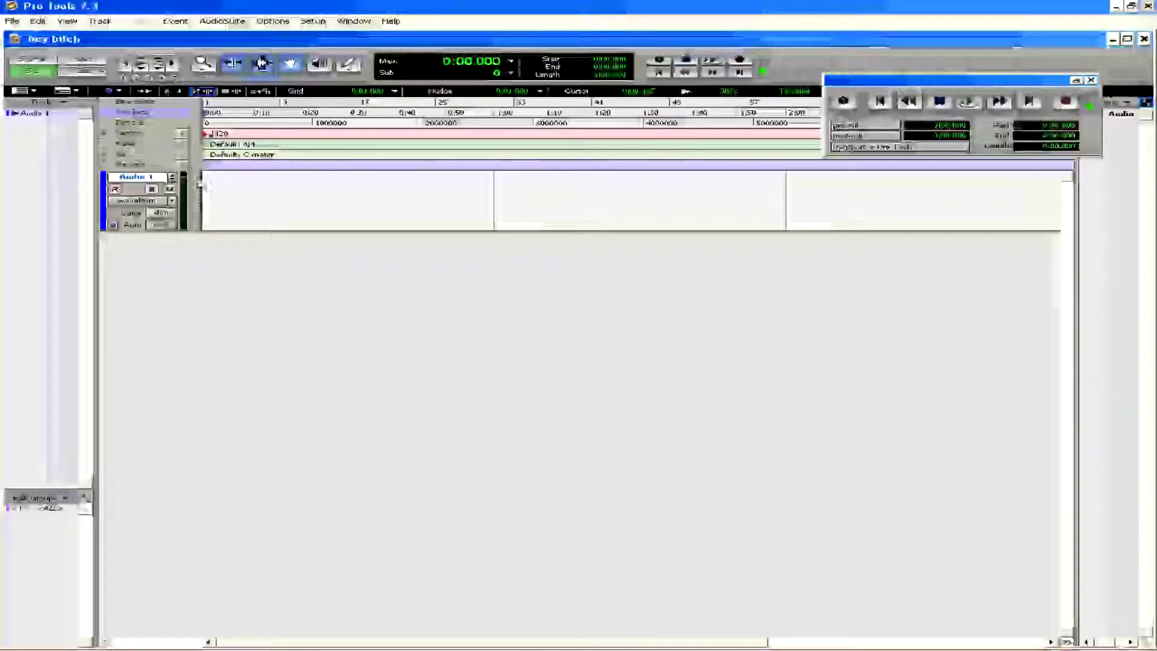
{"action": "left_click", "coordinate": [234, 206]}
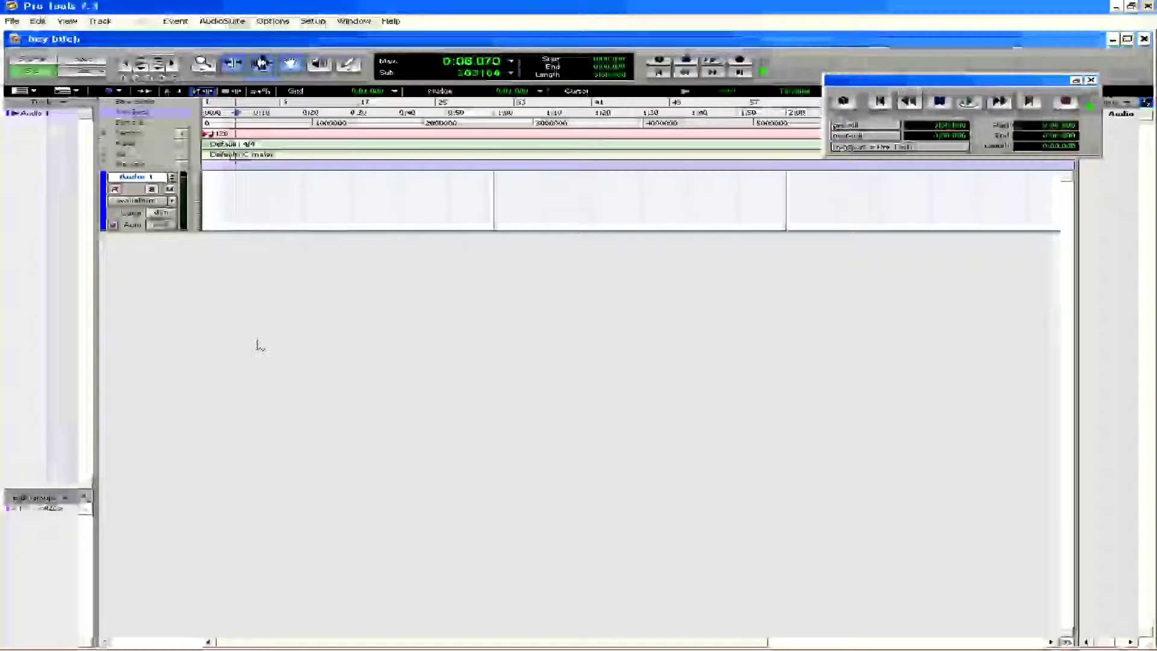